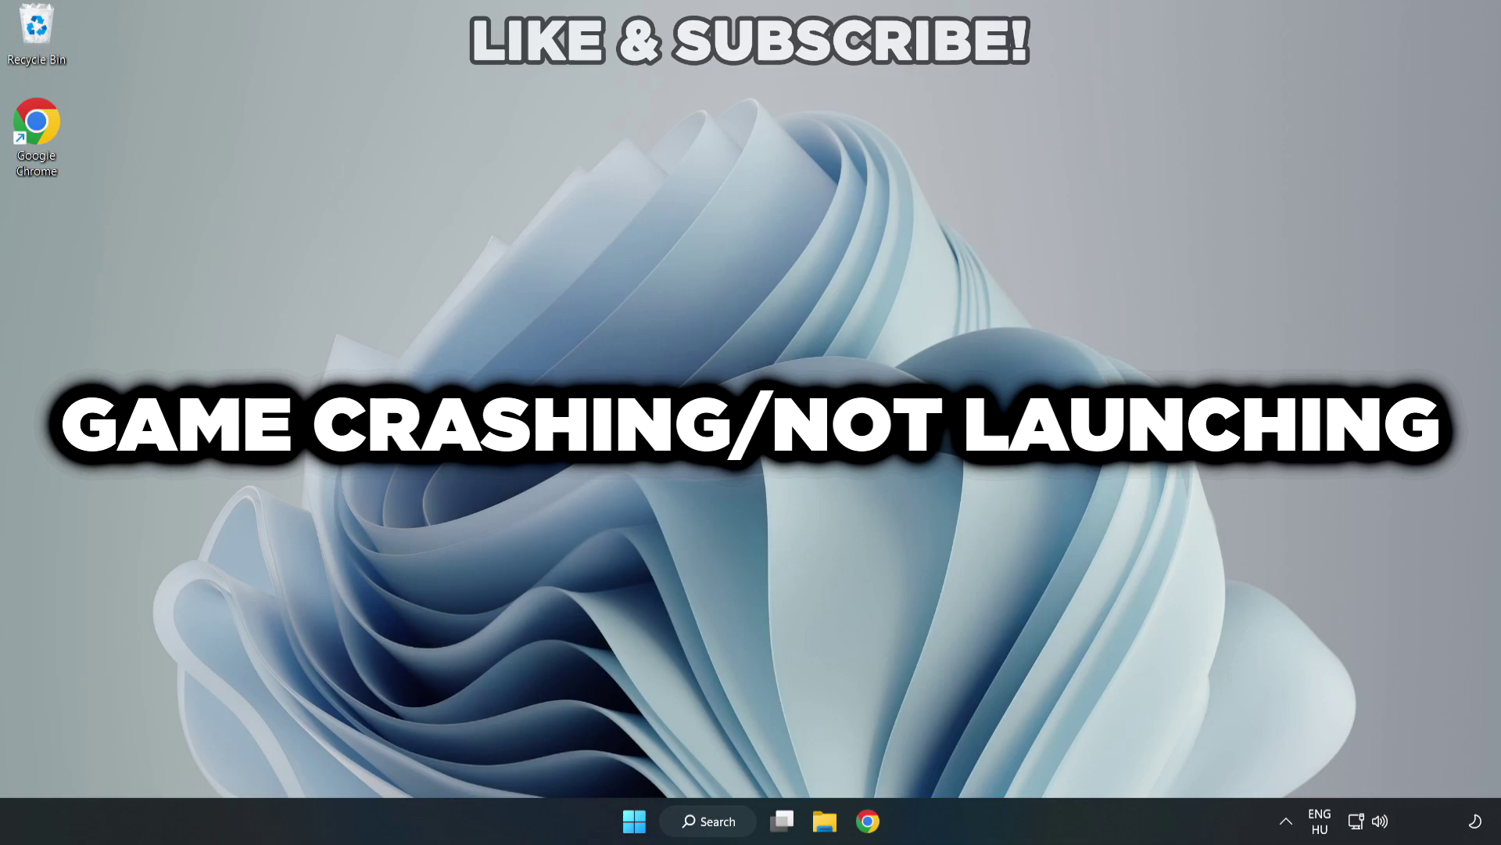
# Search Windows for 'device manager' and open Device Manager from the best match
pyautogui.click(714, 813)
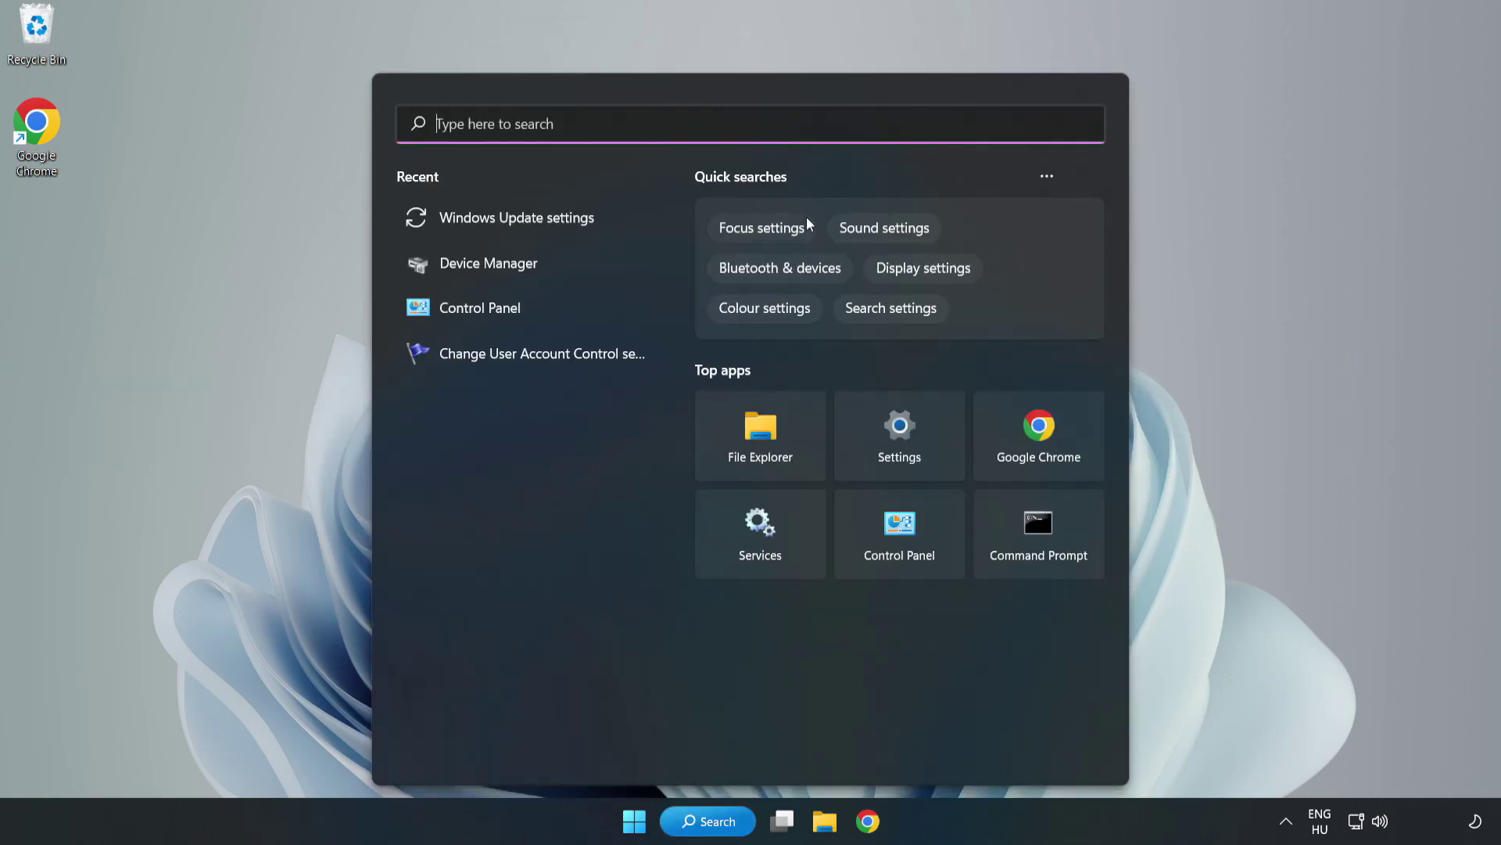
pyautogui.write('device m')
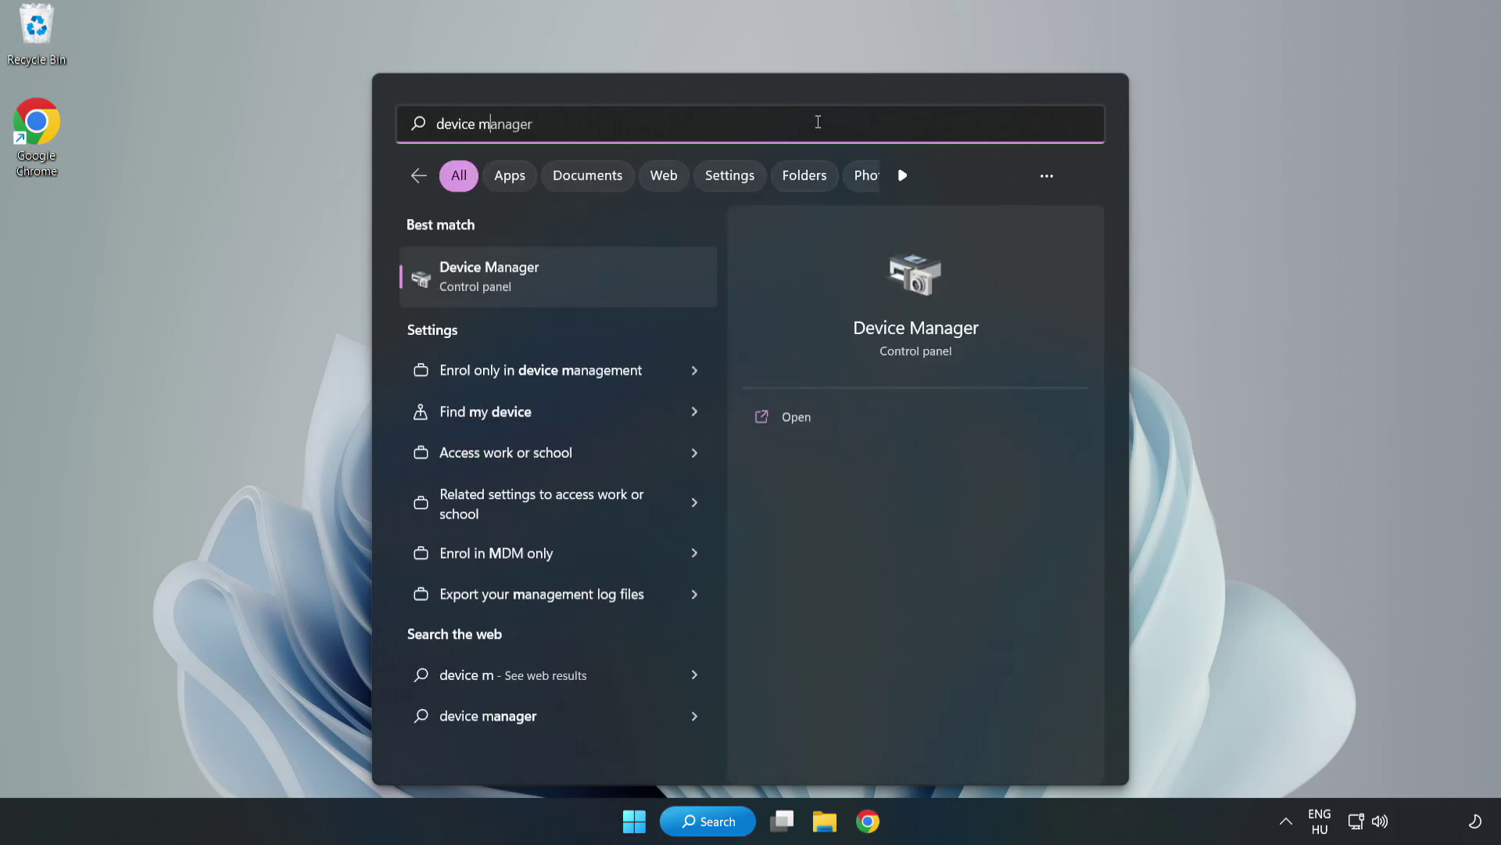
pyautogui.write('anager')
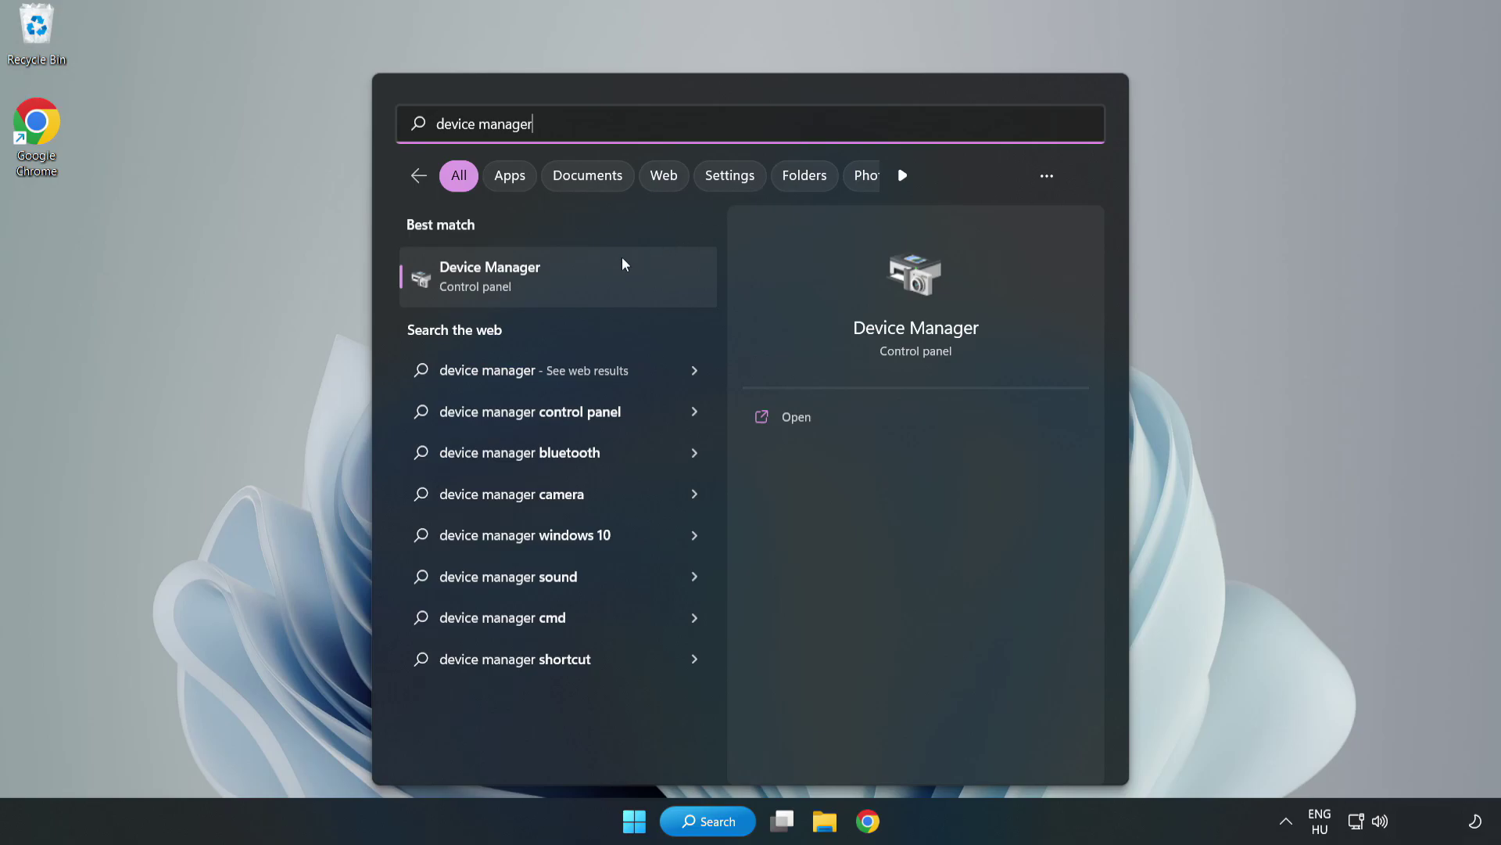
pyautogui.click(558, 285)
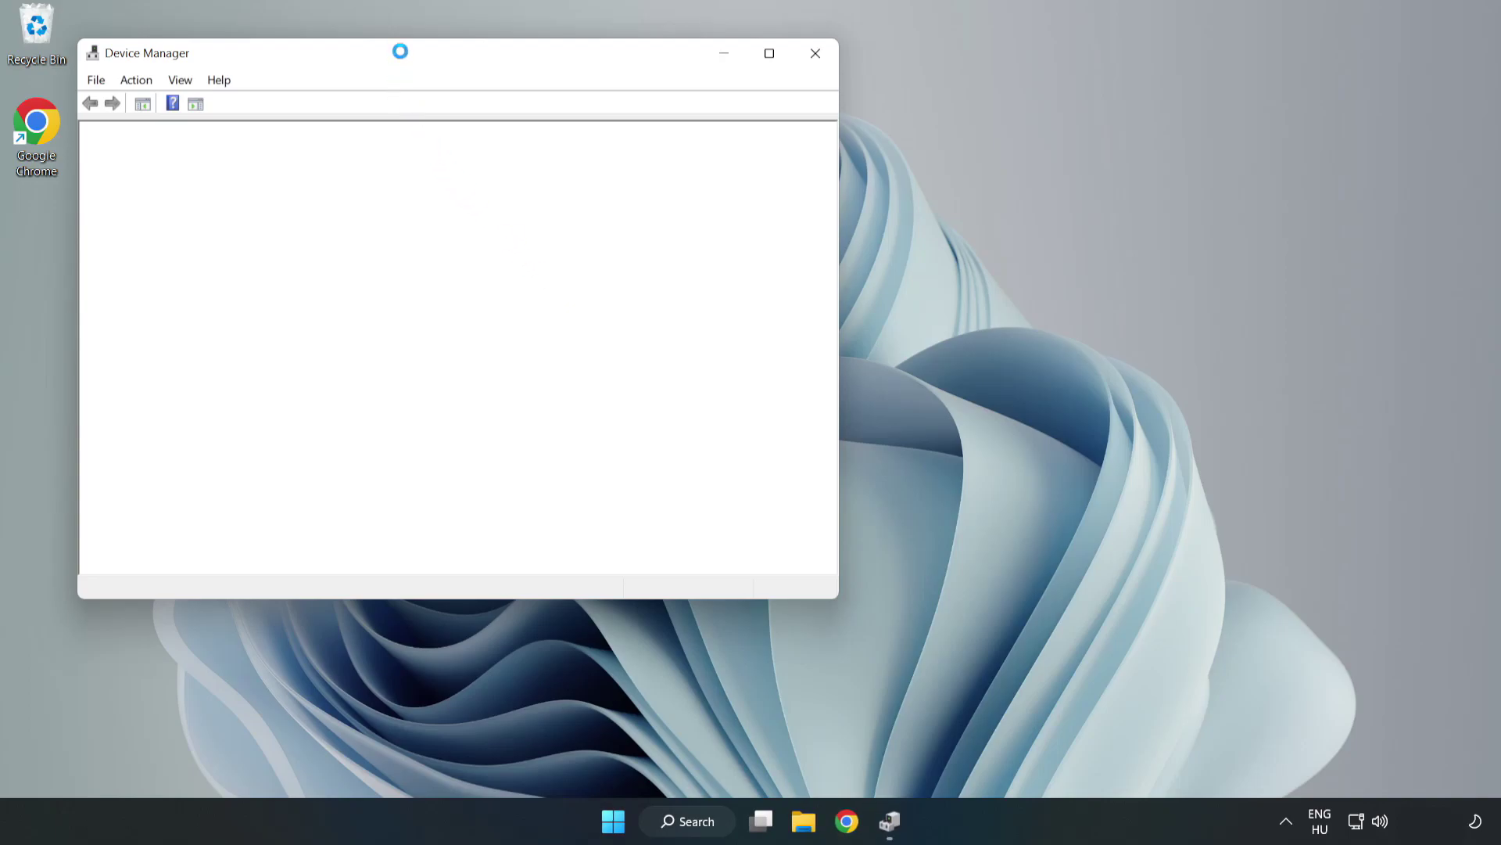
# Start Update driver for the VMware SVGA 3D adapter under Display adapters
pyautogui.moveTo(403, 57); pyautogui.dragTo(670, 134)
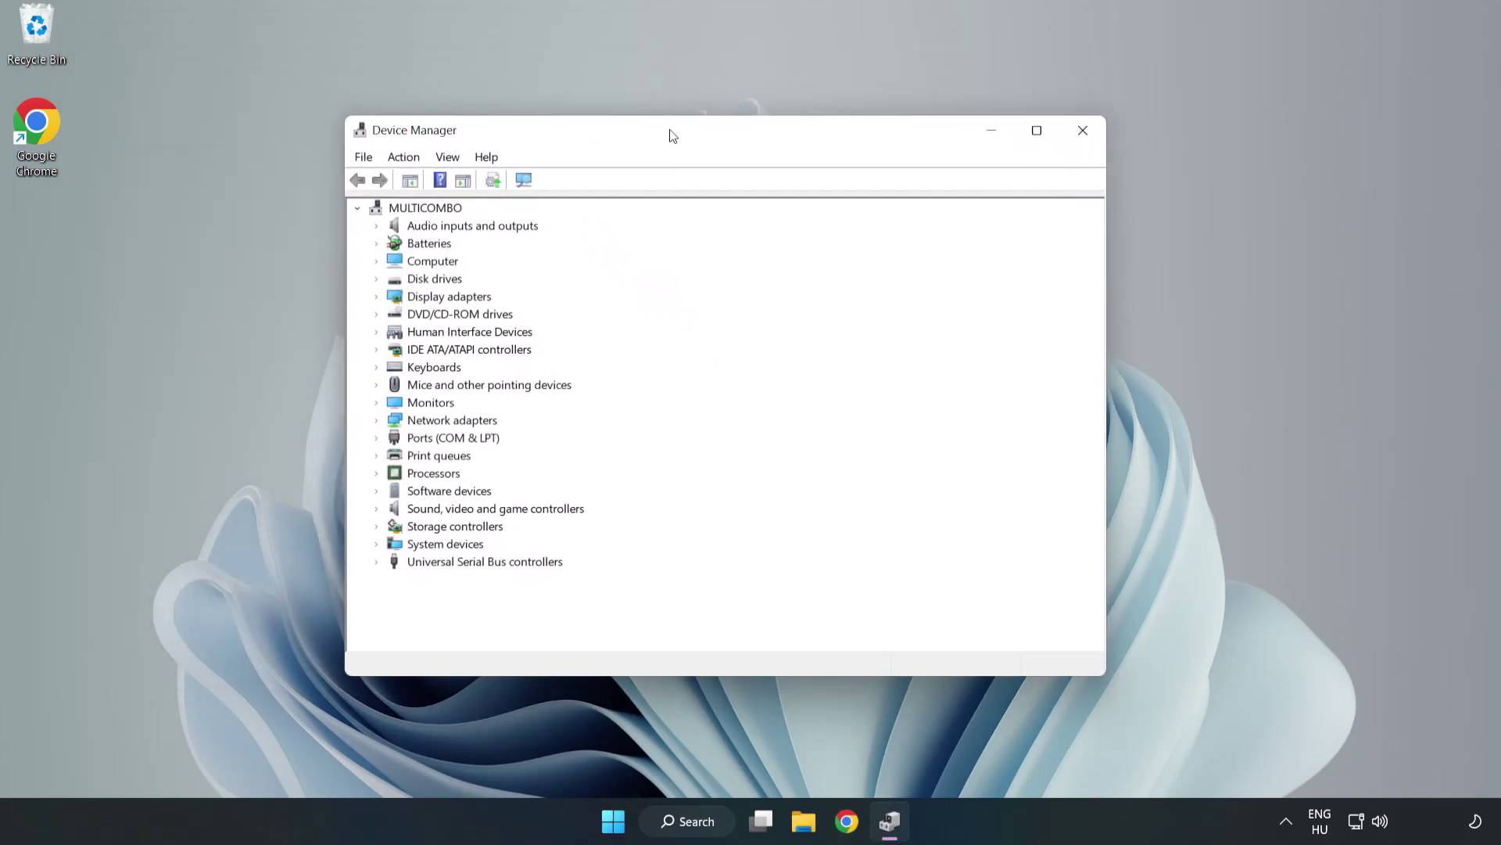
pyautogui.click(400, 298)
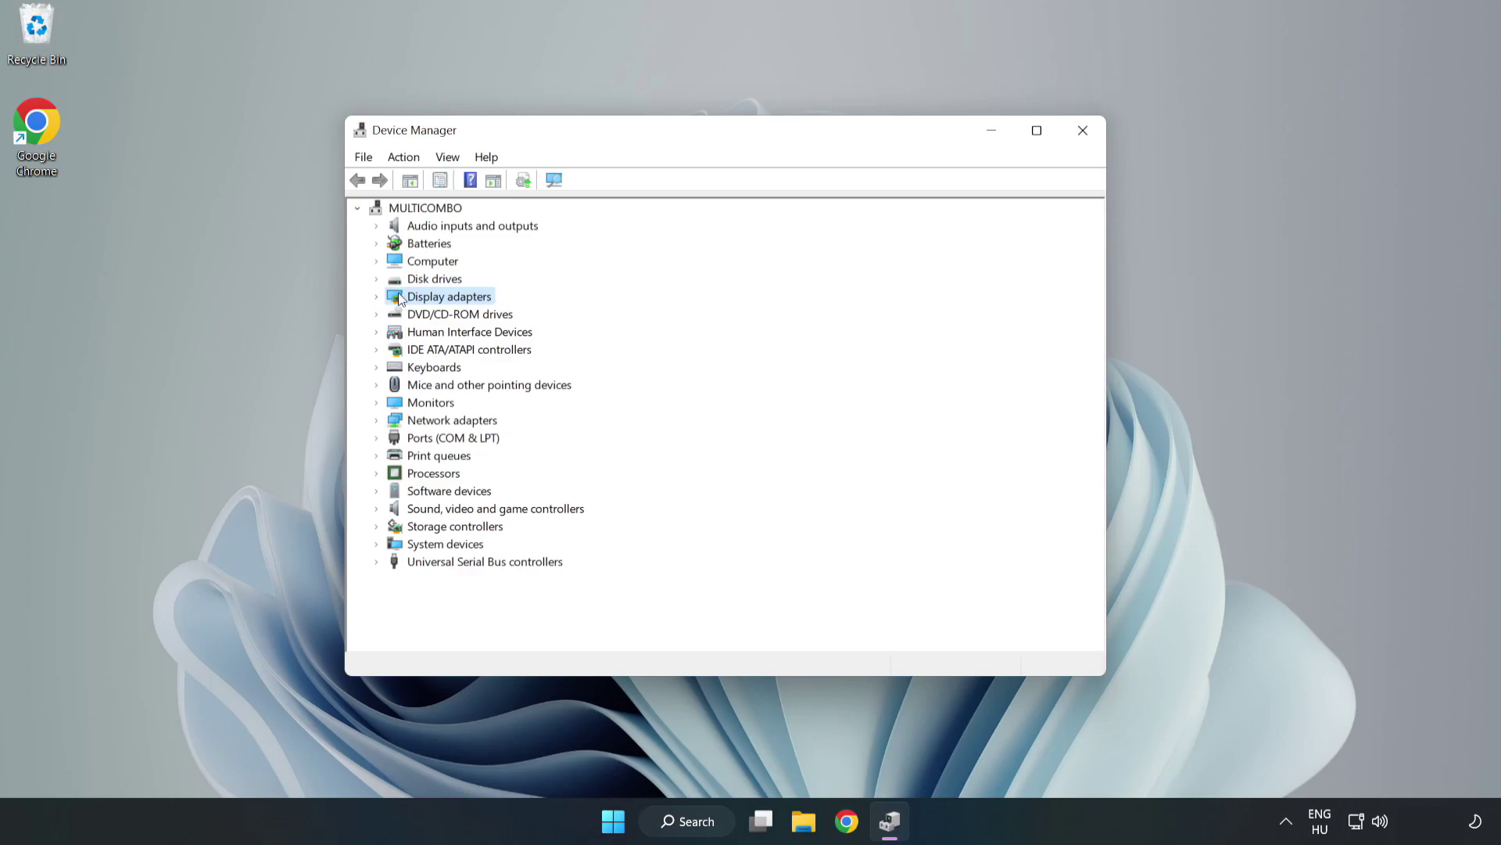
pyautogui.click(376, 297)
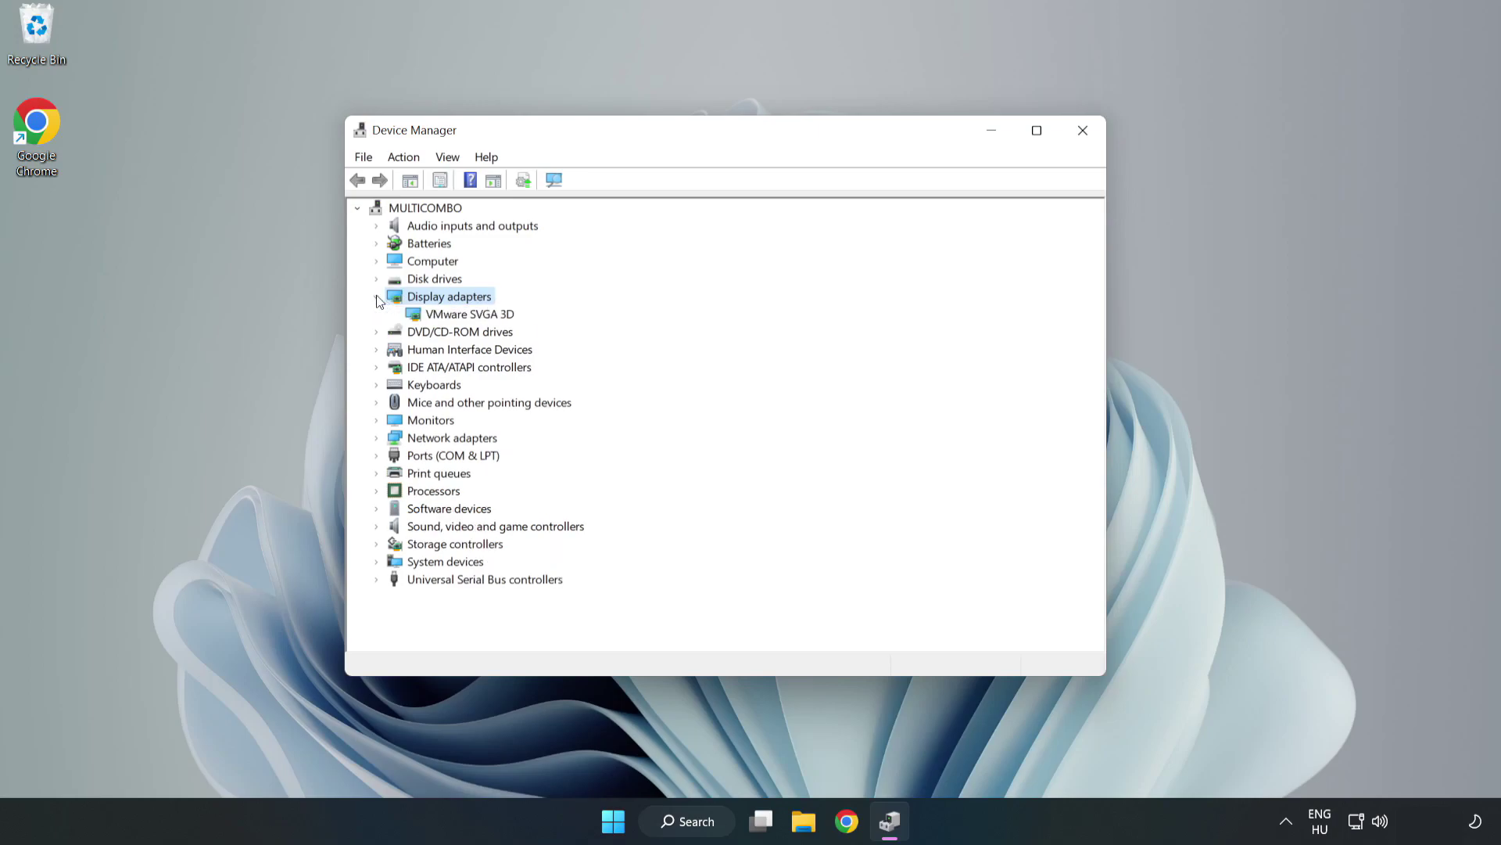
pyautogui.click(417, 315)
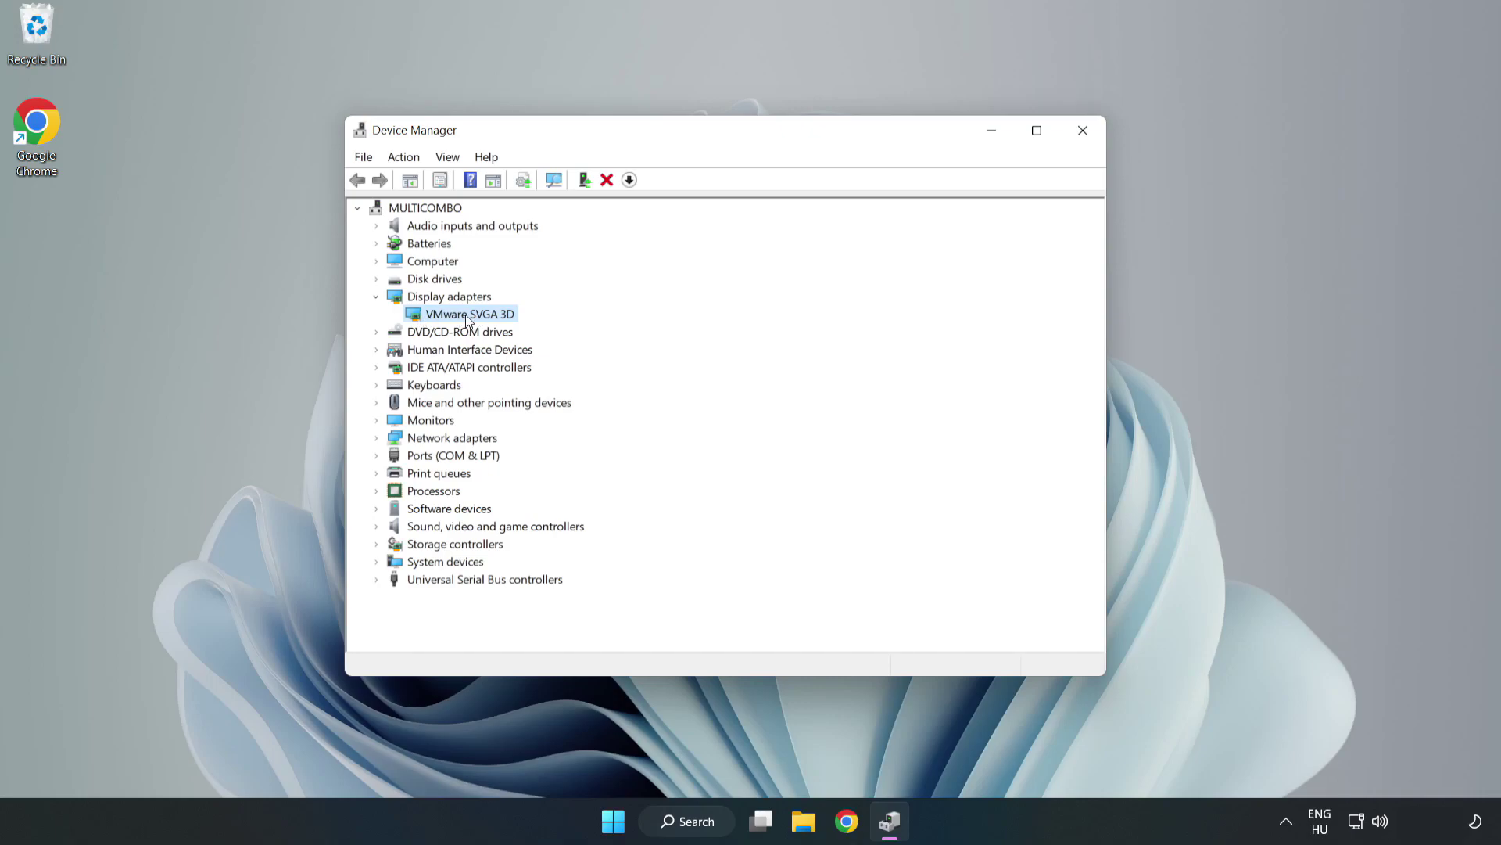
pyautogui.rightClick(466, 320)
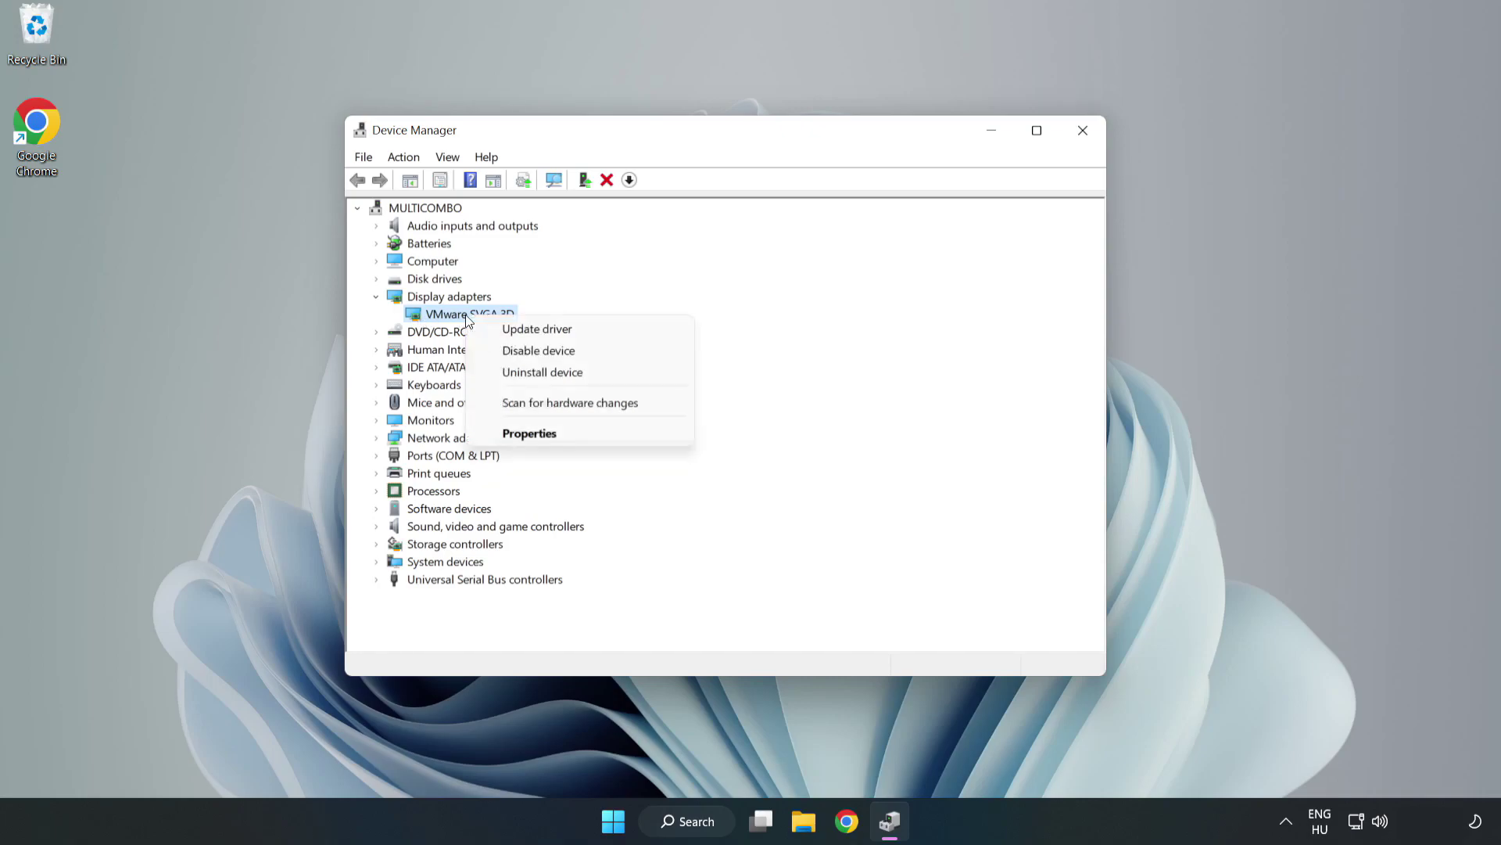
pyautogui.click(581, 331)
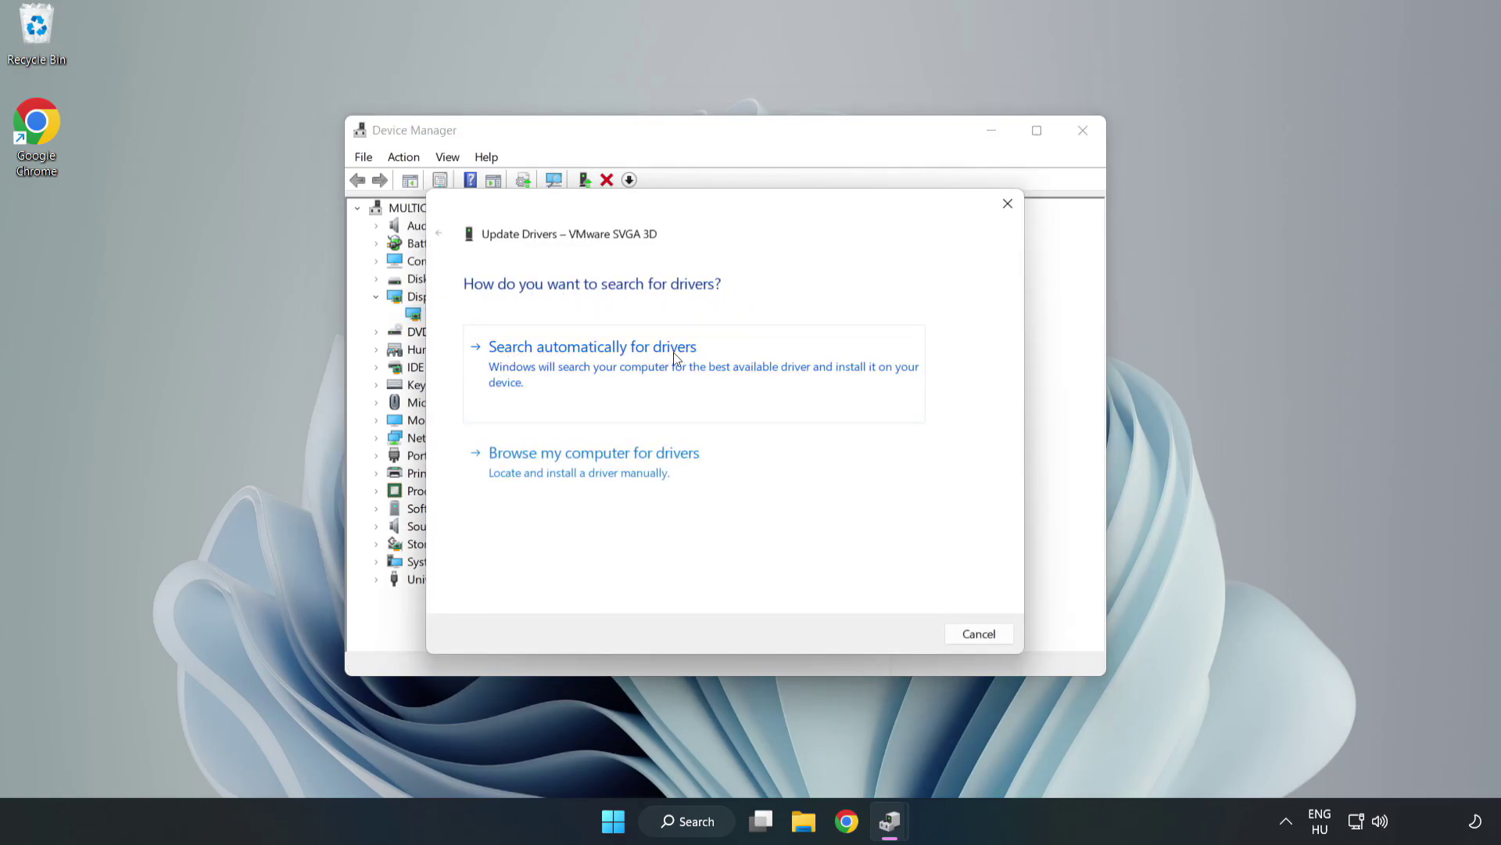
# Search automatically for a VMware SVGA 3D driver, then close the 'best driver already installed' result
pyautogui.click(597, 367)
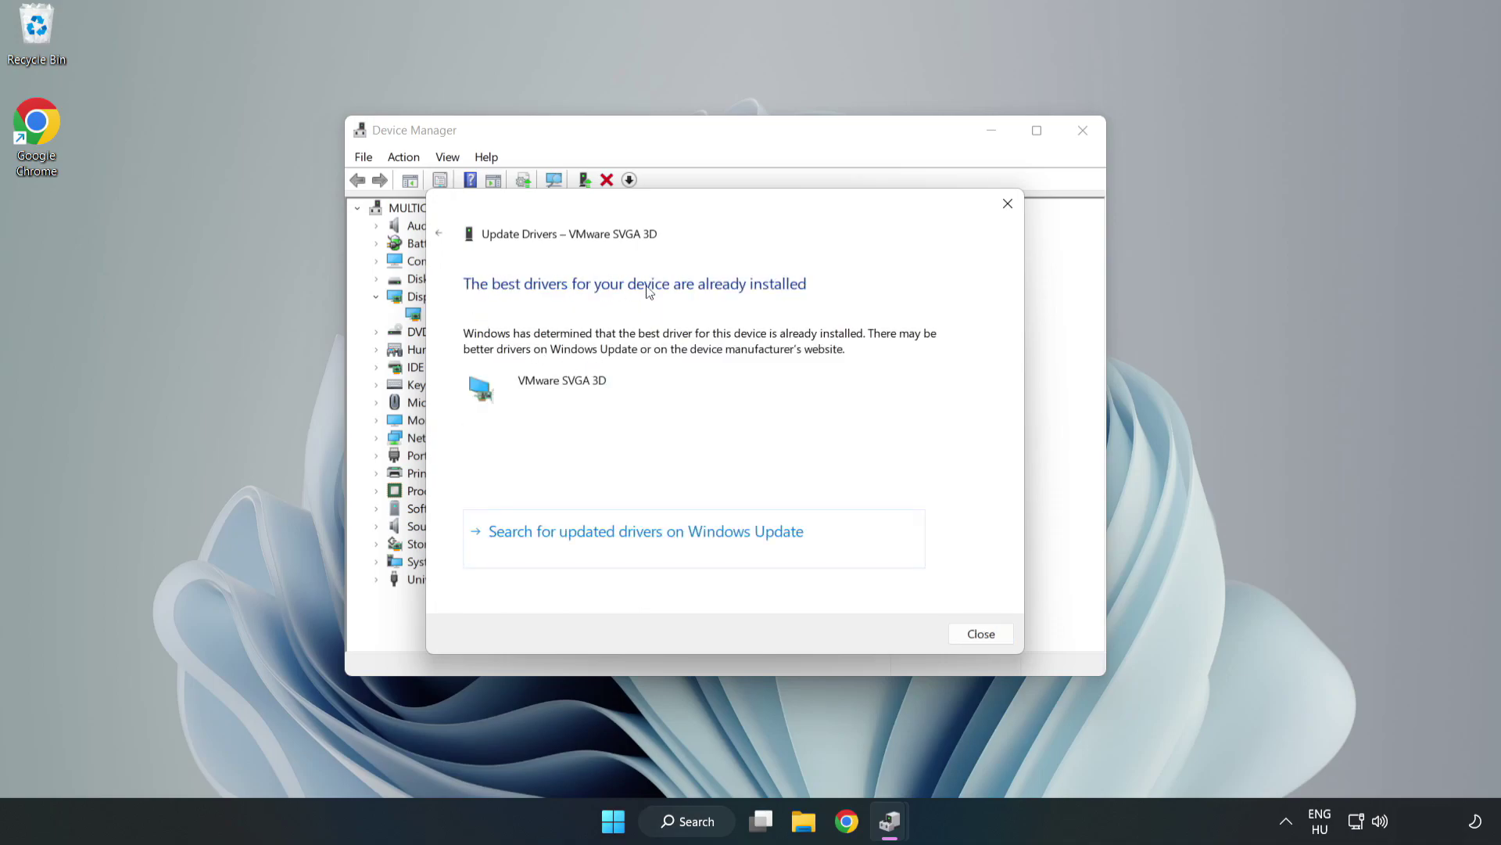
pyautogui.click(983, 637)
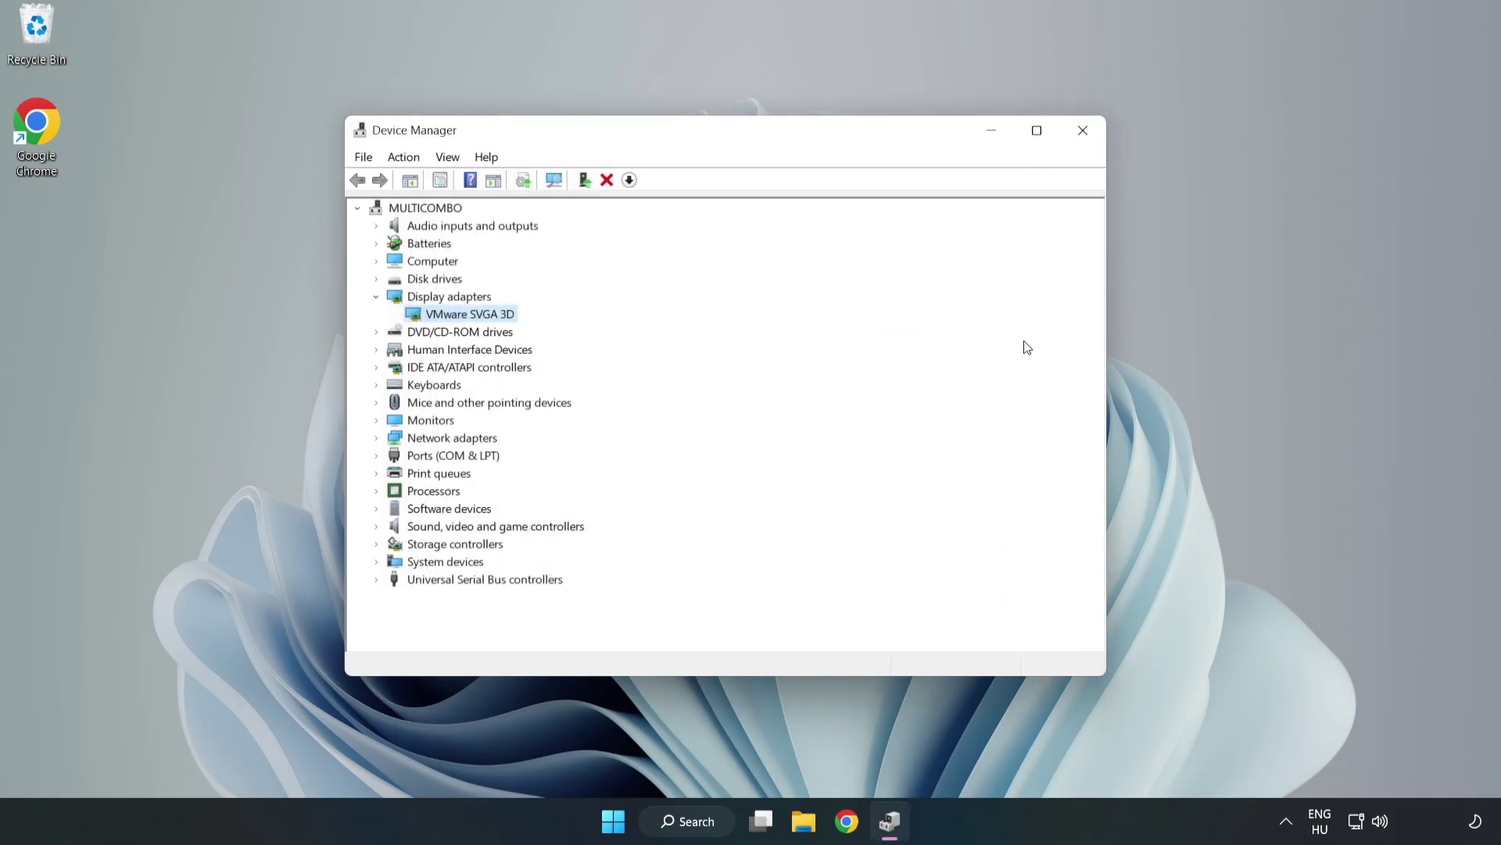
# Close Device Manager and search Windows for 'updates'
pyautogui.click(1084, 137)
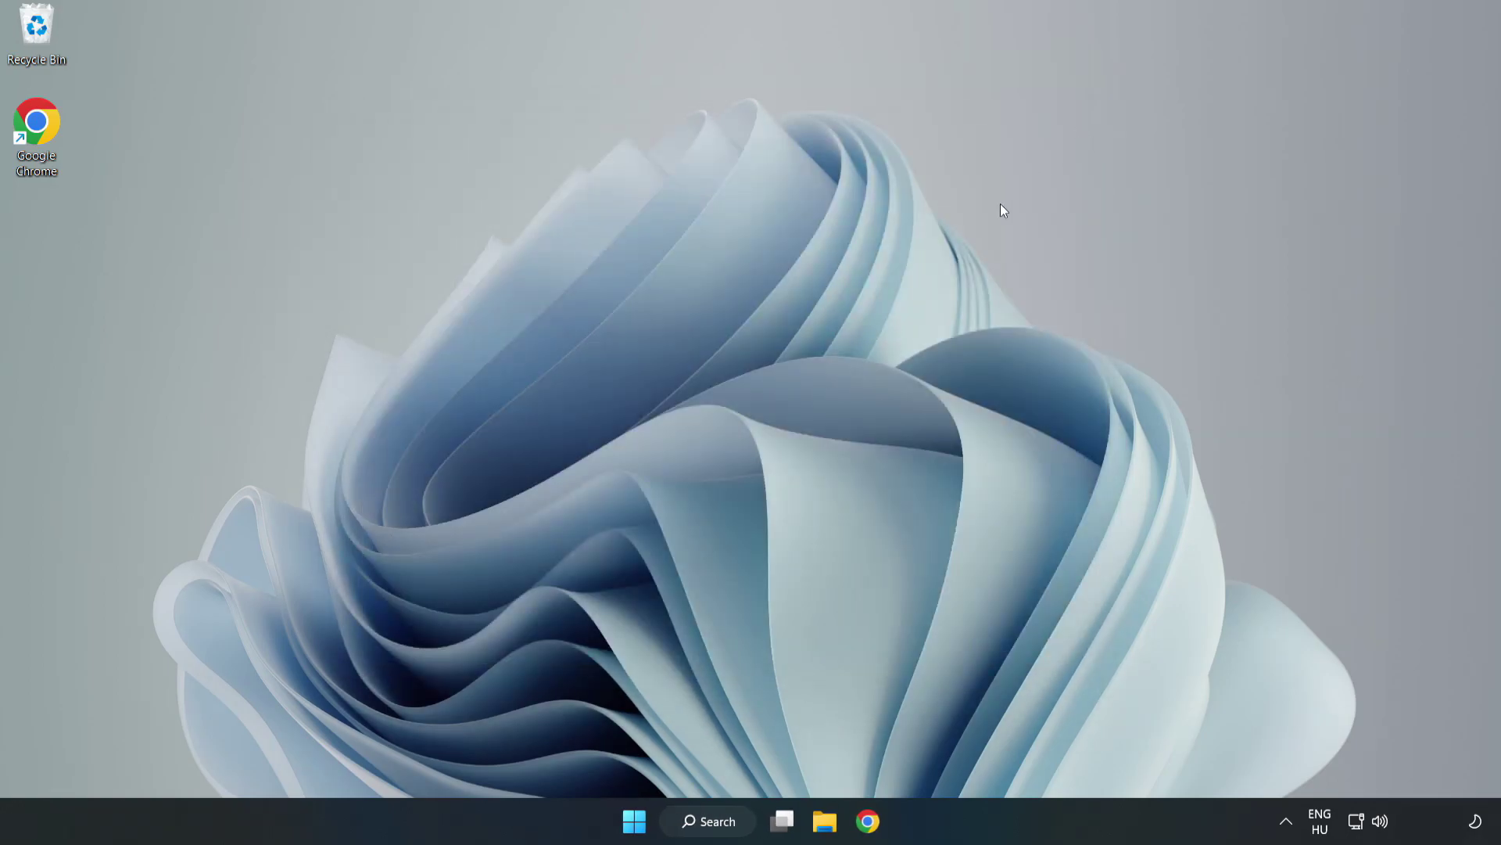
pyautogui.click(708, 821)
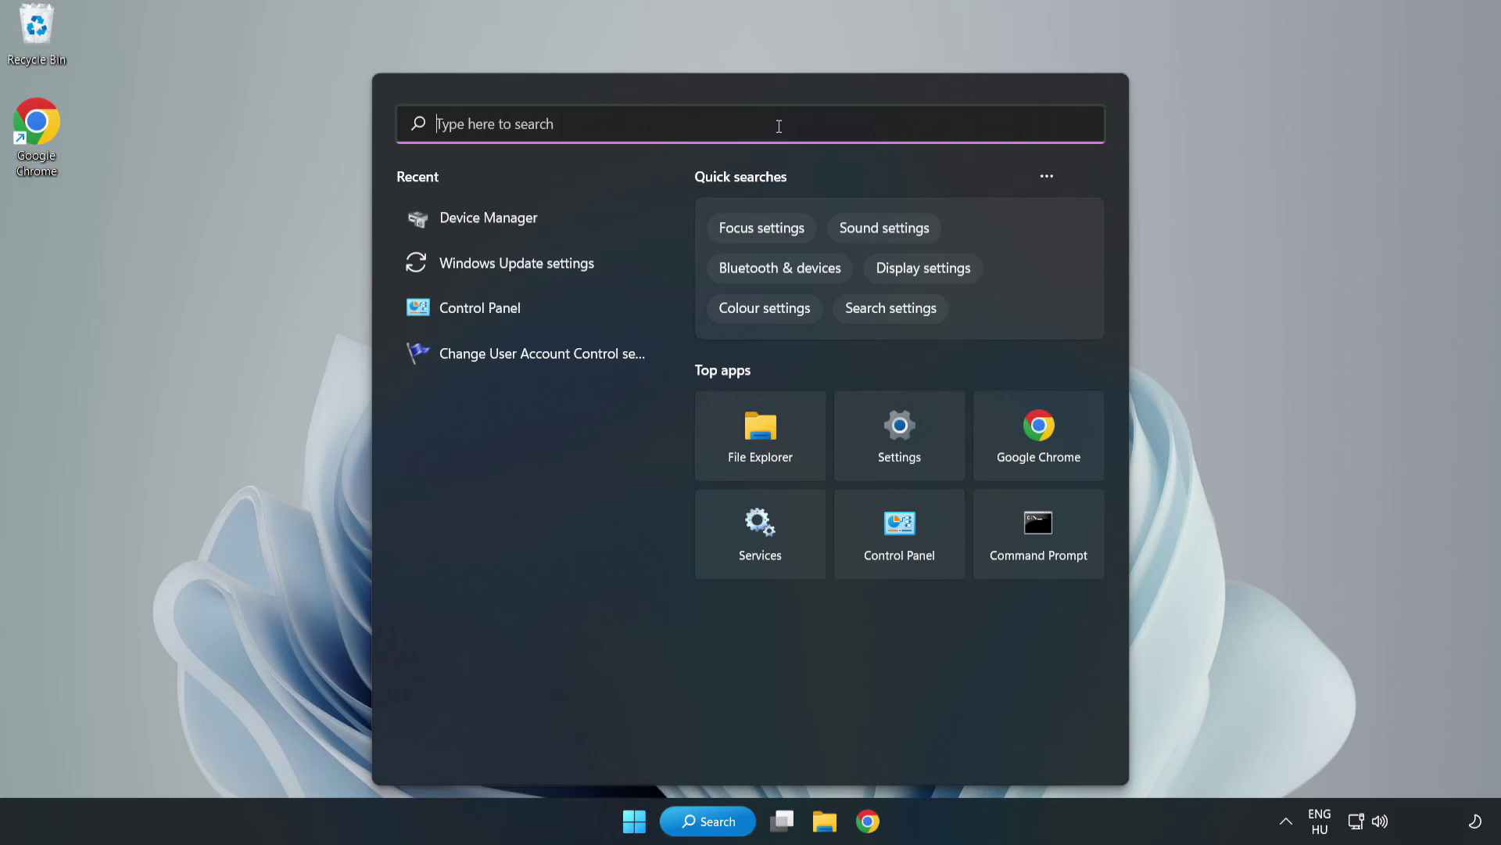
pyautogui.write('updates')
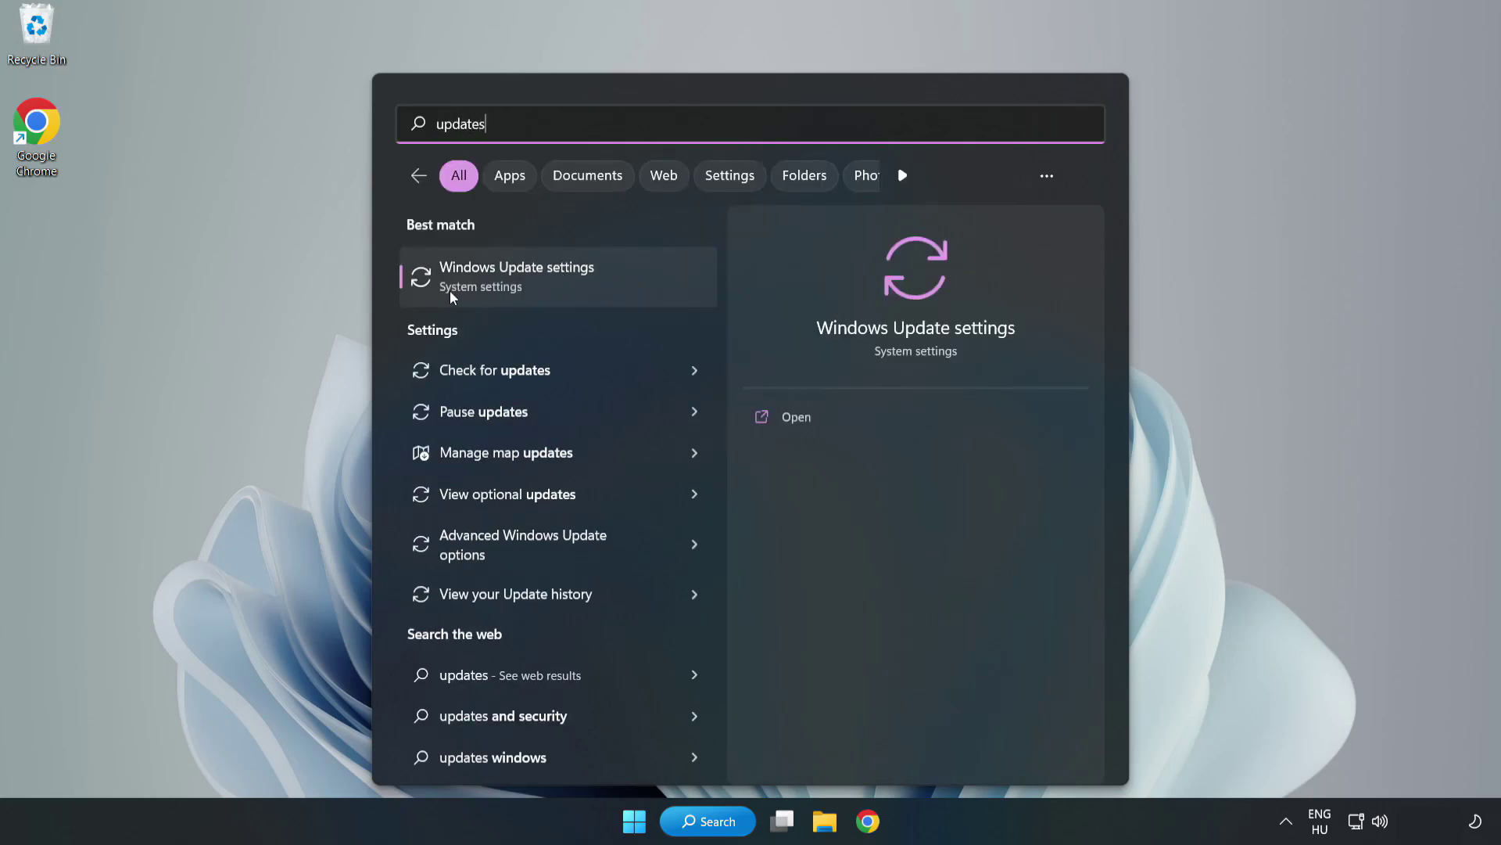
# Open Windows Update settings maximized, check for updates until up to date, then close Settings
pyautogui.click(535, 285)
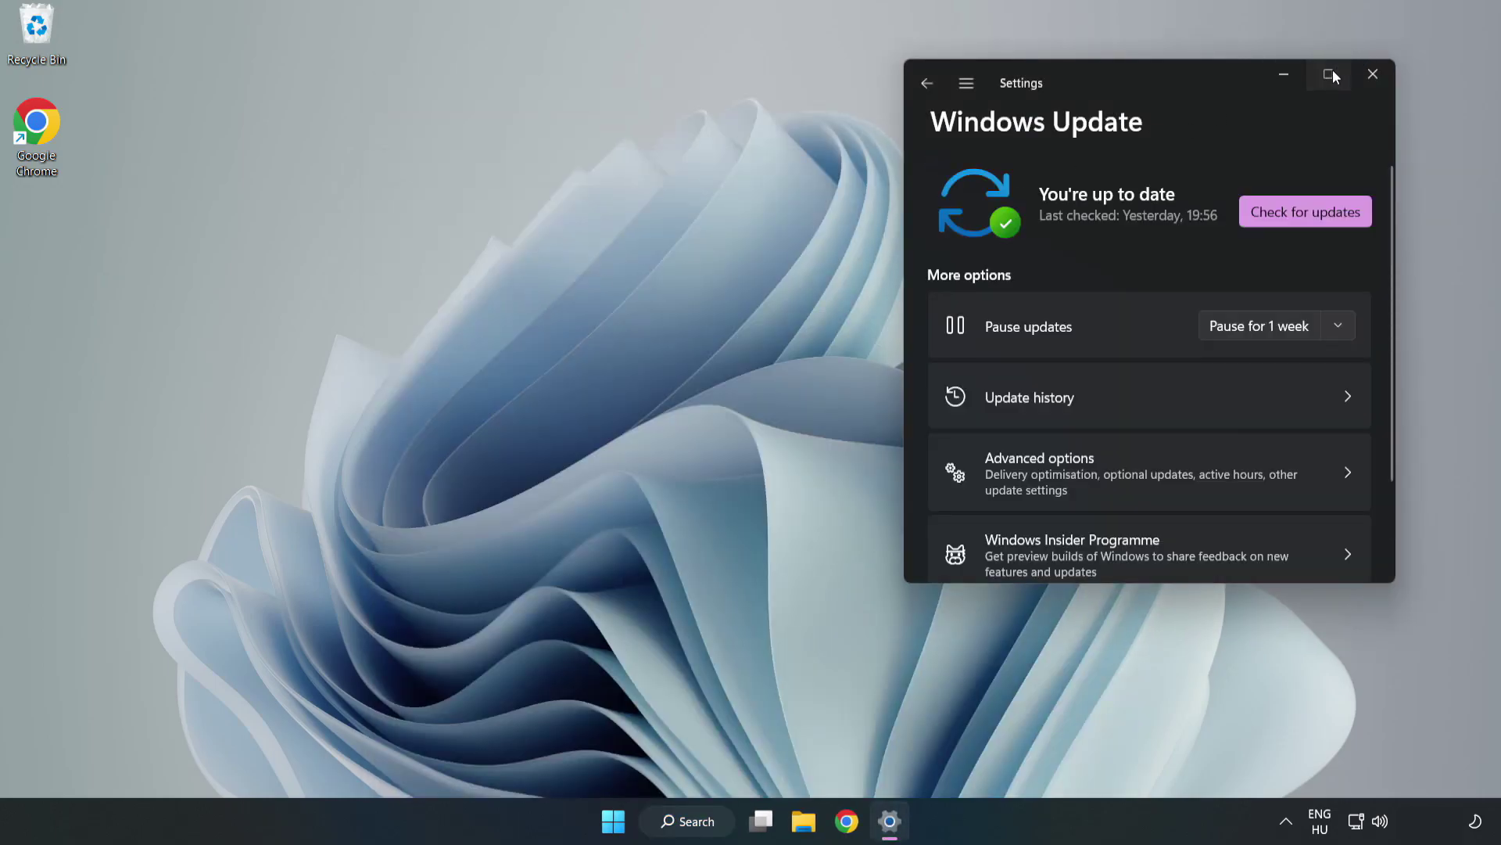
pyautogui.click(1332, 70)
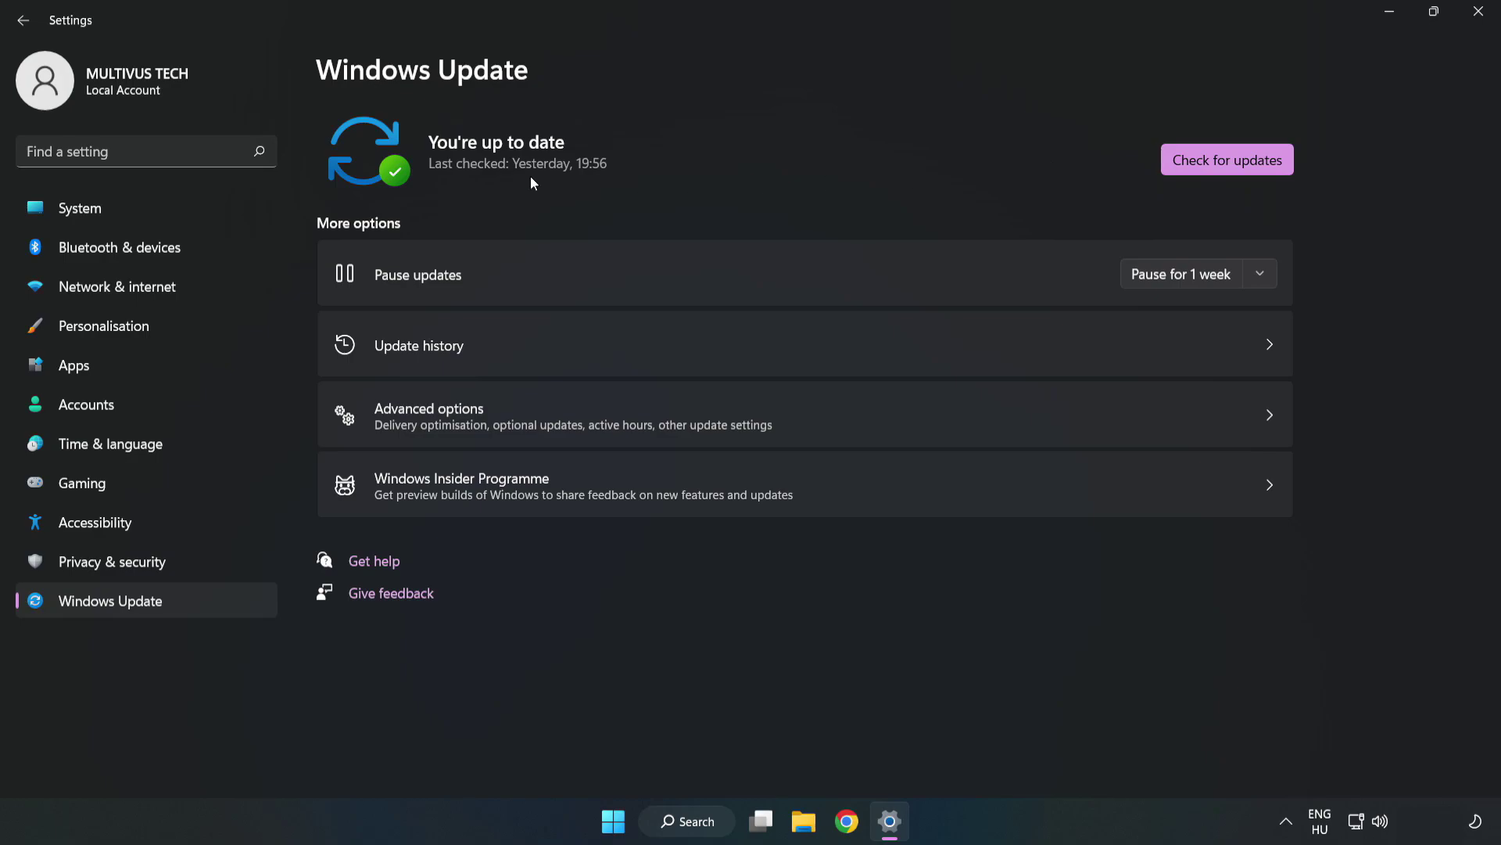
pyautogui.click(1232, 163)
pyautogui.click(1479, 14)
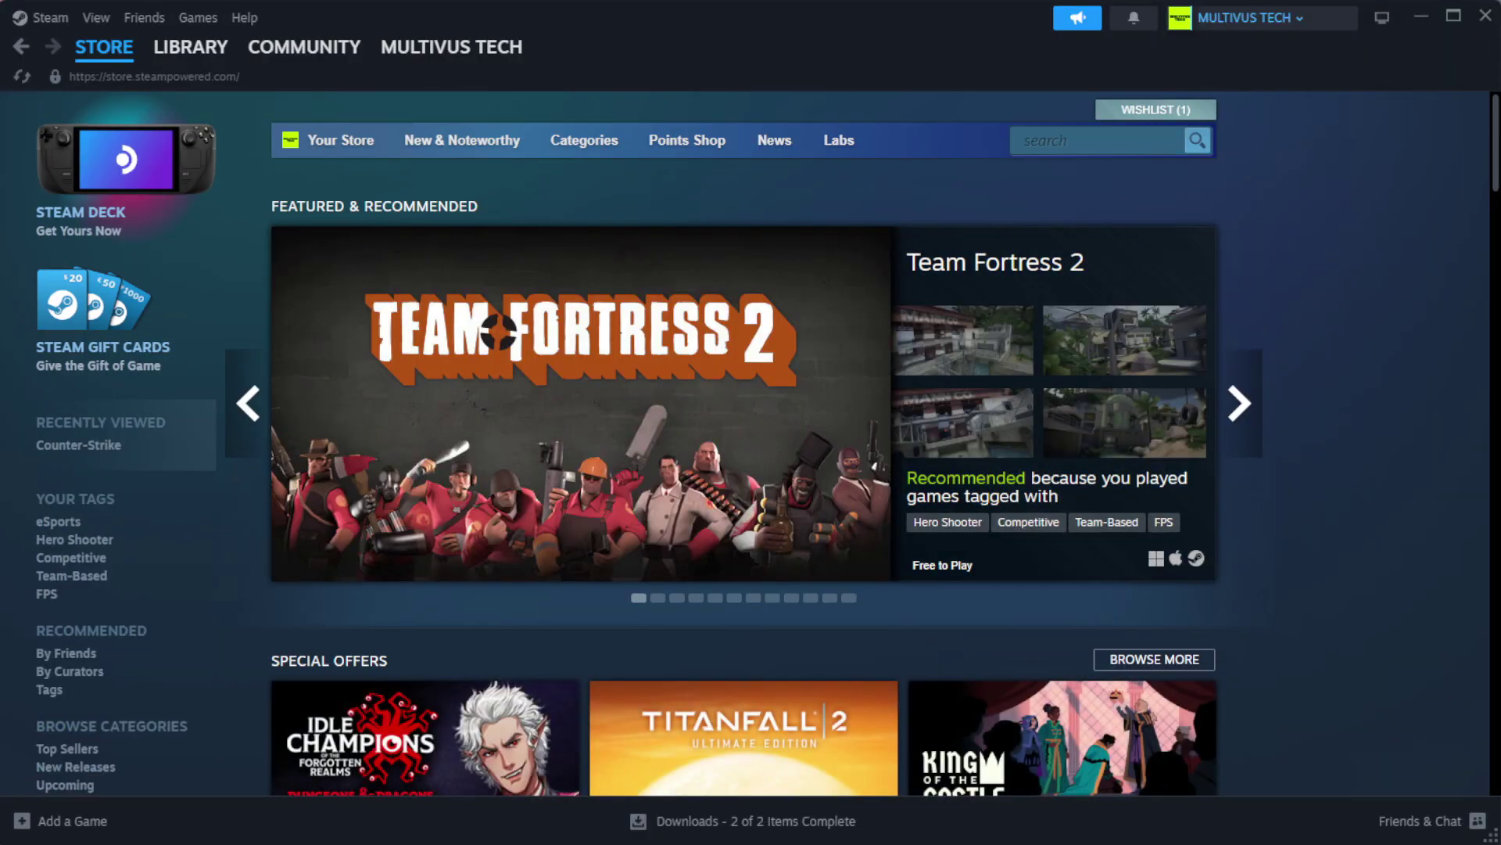
# Go to the Steam Library Home and right-click YOUR NOT WORKING GAME under Favorites
pyautogui.moveTo(215, 56)
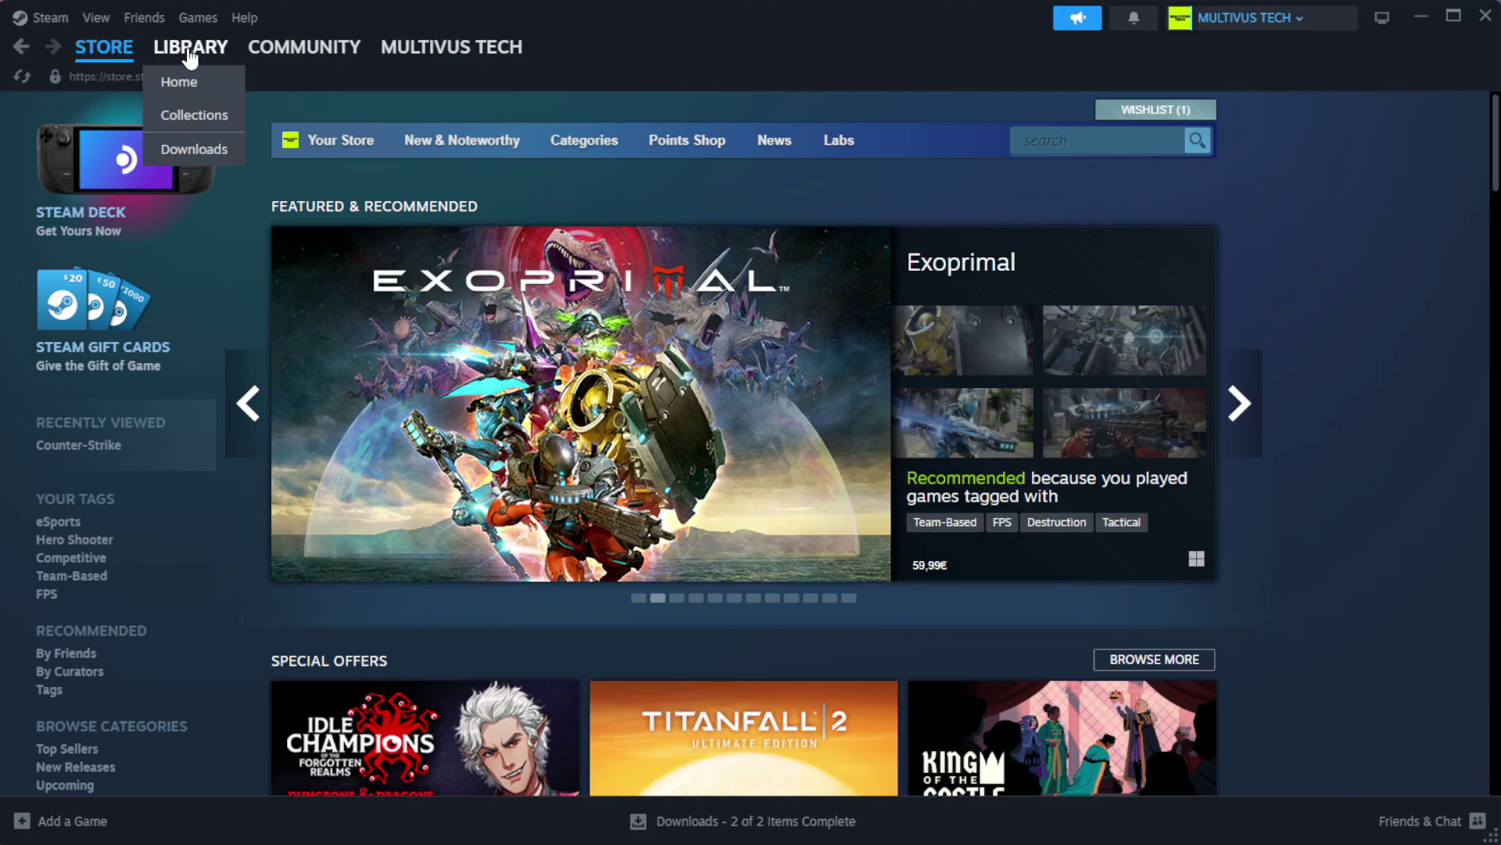
pyautogui.click(216, 83)
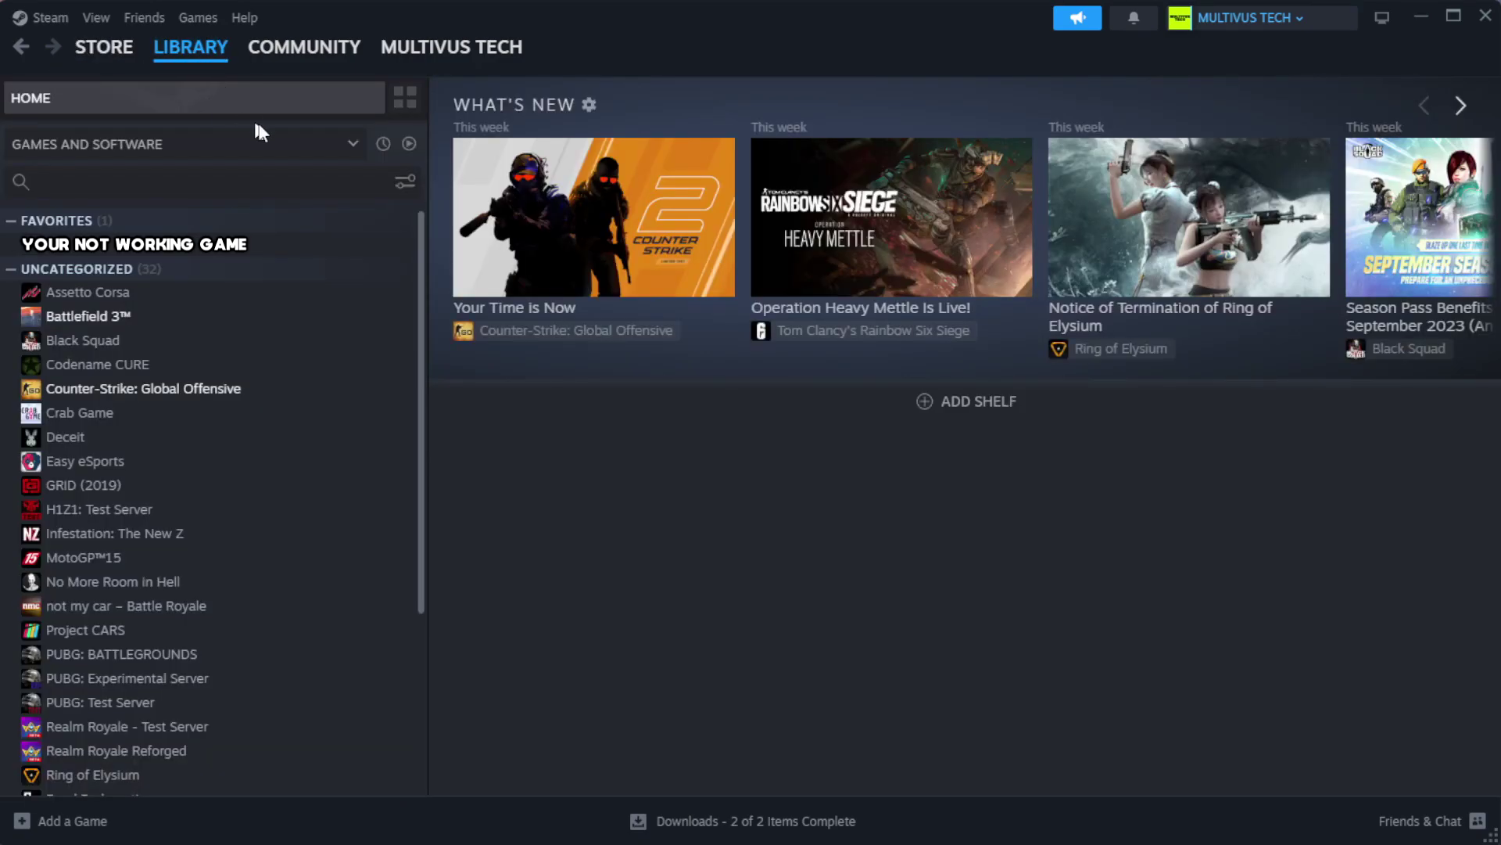
pyautogui.rightClick(370, 257)
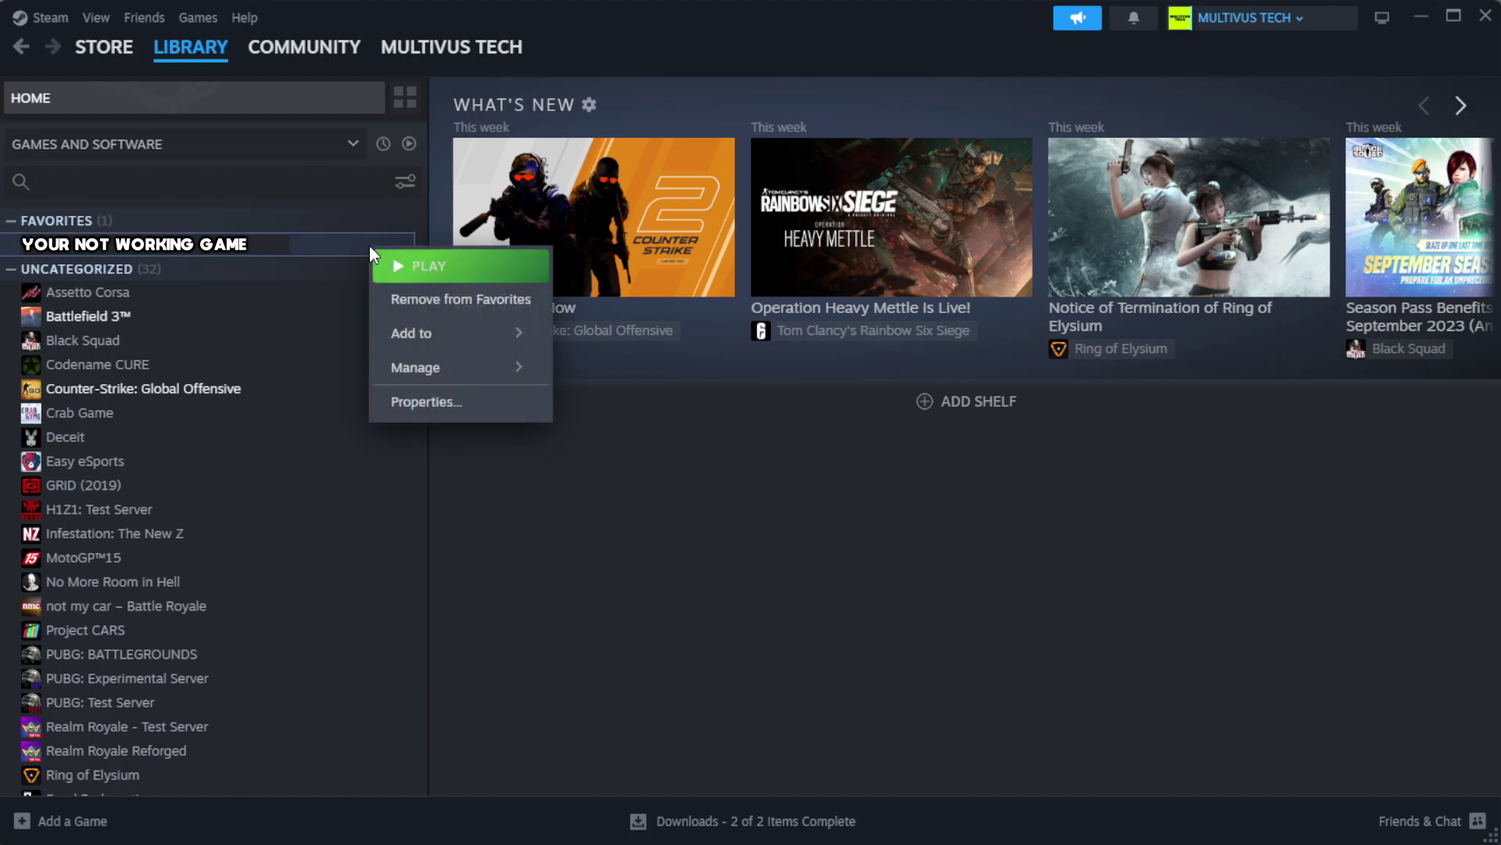
# Verify the game's files under Properties > Installed Files until all 1039 validate
pyautogui.click(468, 407)
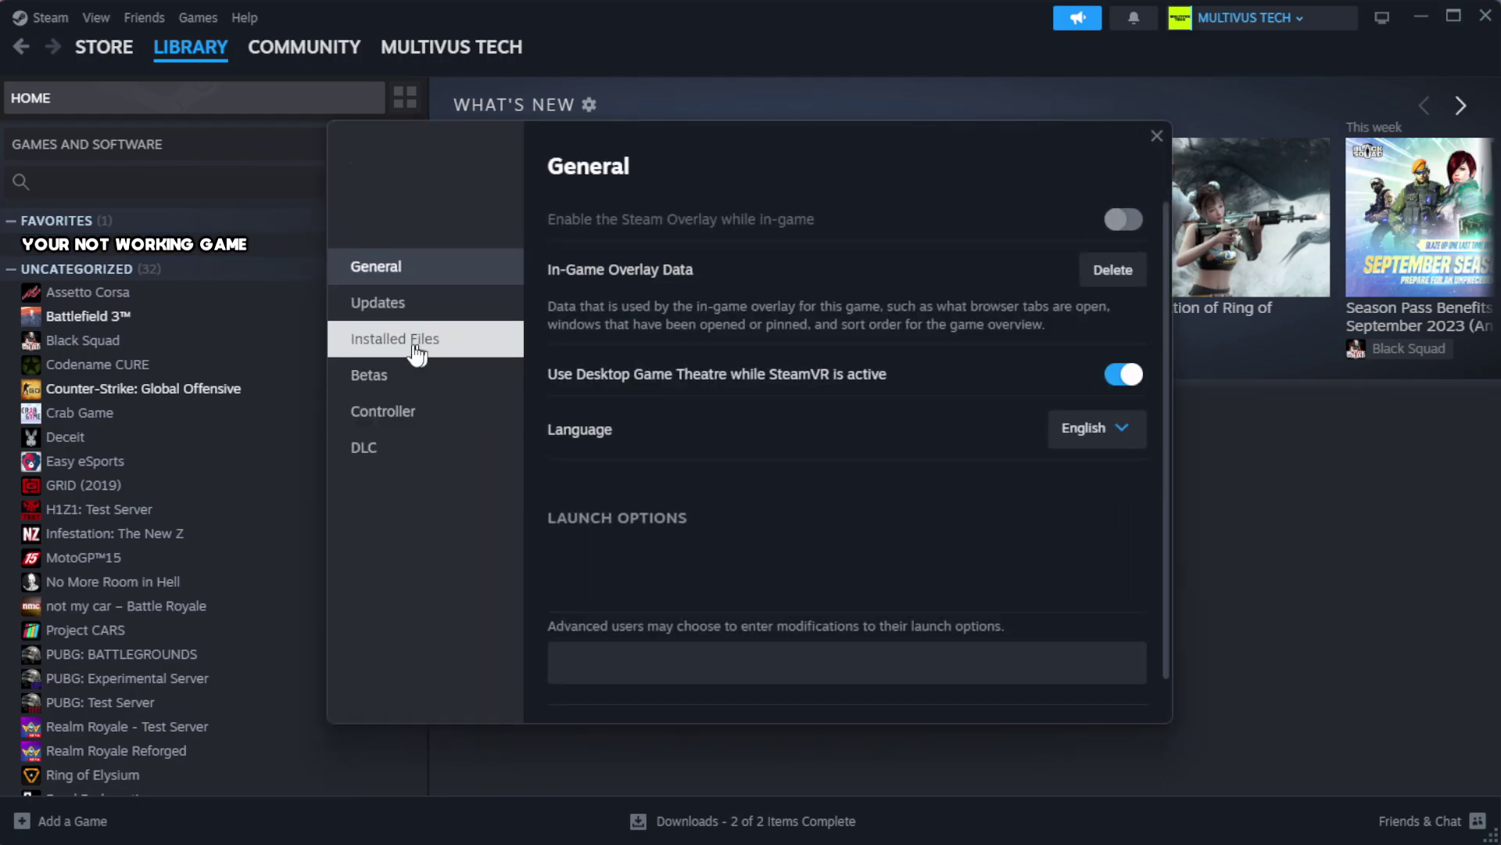
pyautogui.click(493, 355)
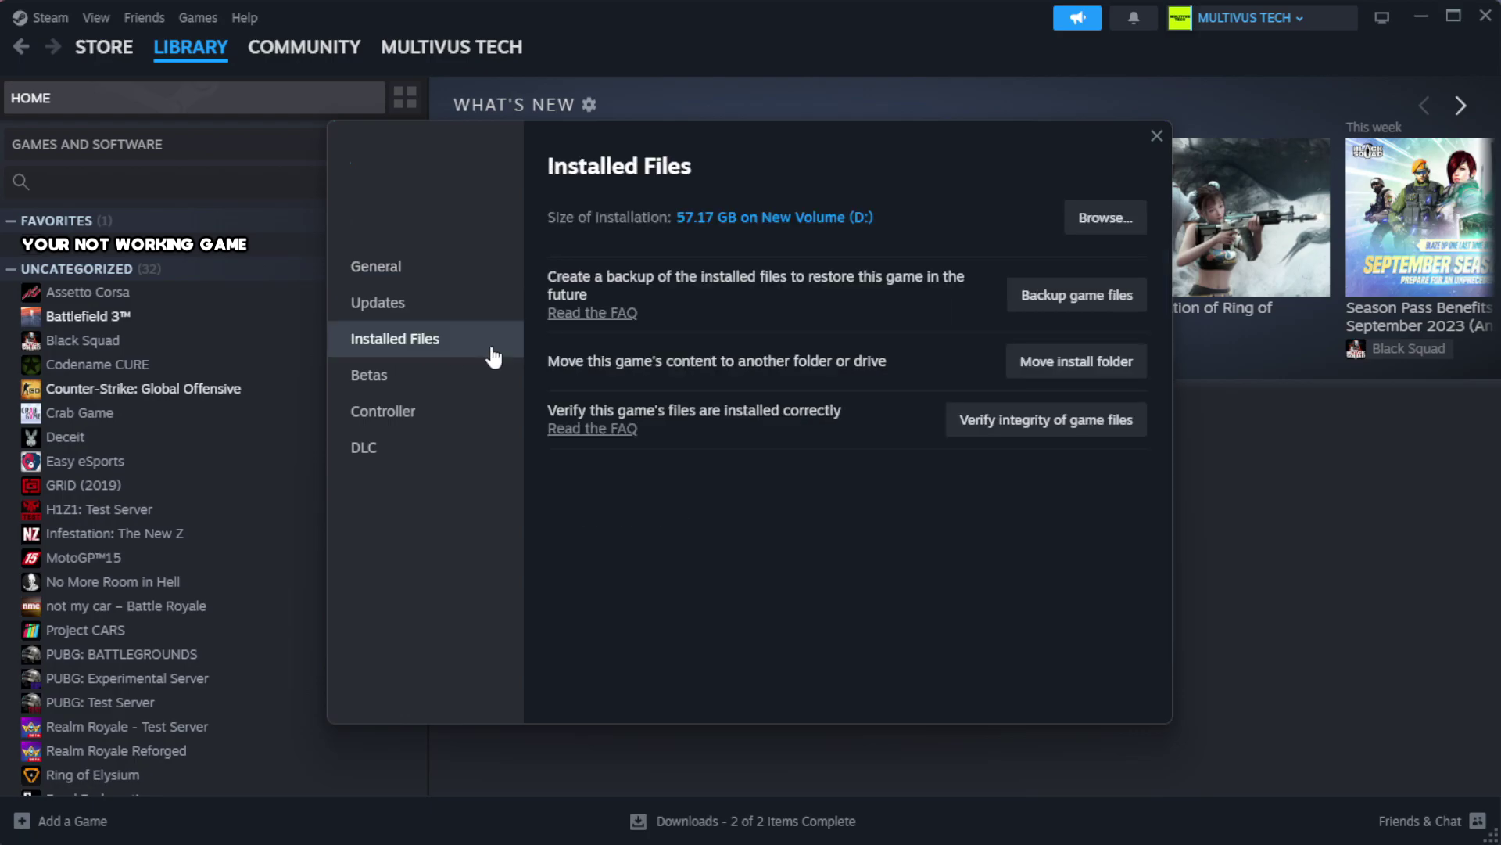
pyautogui.click(1056, 436)
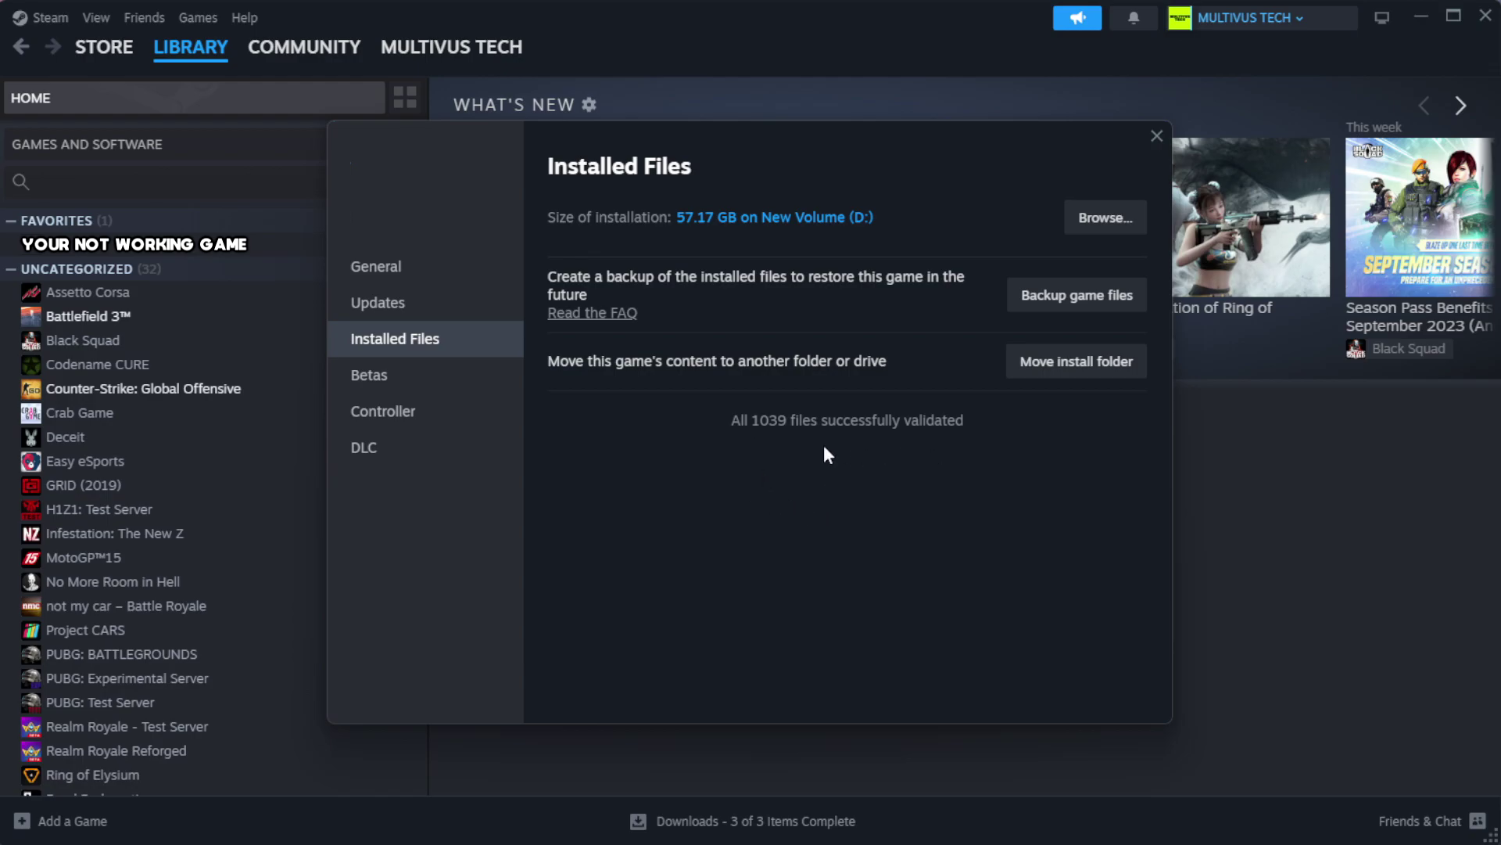
# Browse to the game's install folder and open the YOUR NOT WORKING GAME shortcut's properties
pyautogui.click(1104, 219)
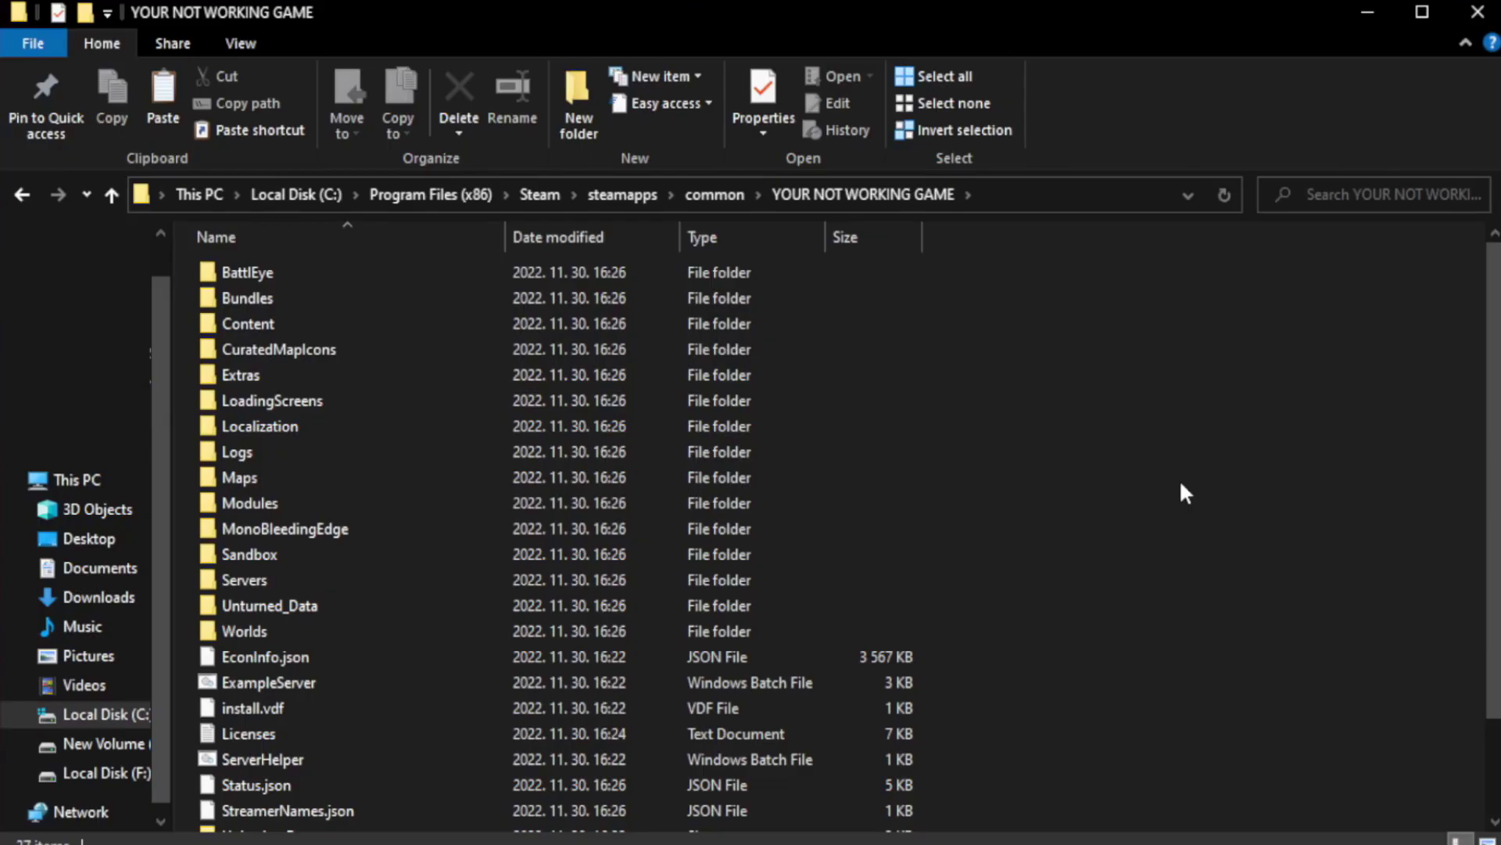
pyautogui.moveTo(1494, 460); pyautogui.dragTo(1499, 553)
pyautogui.click(520, 823)
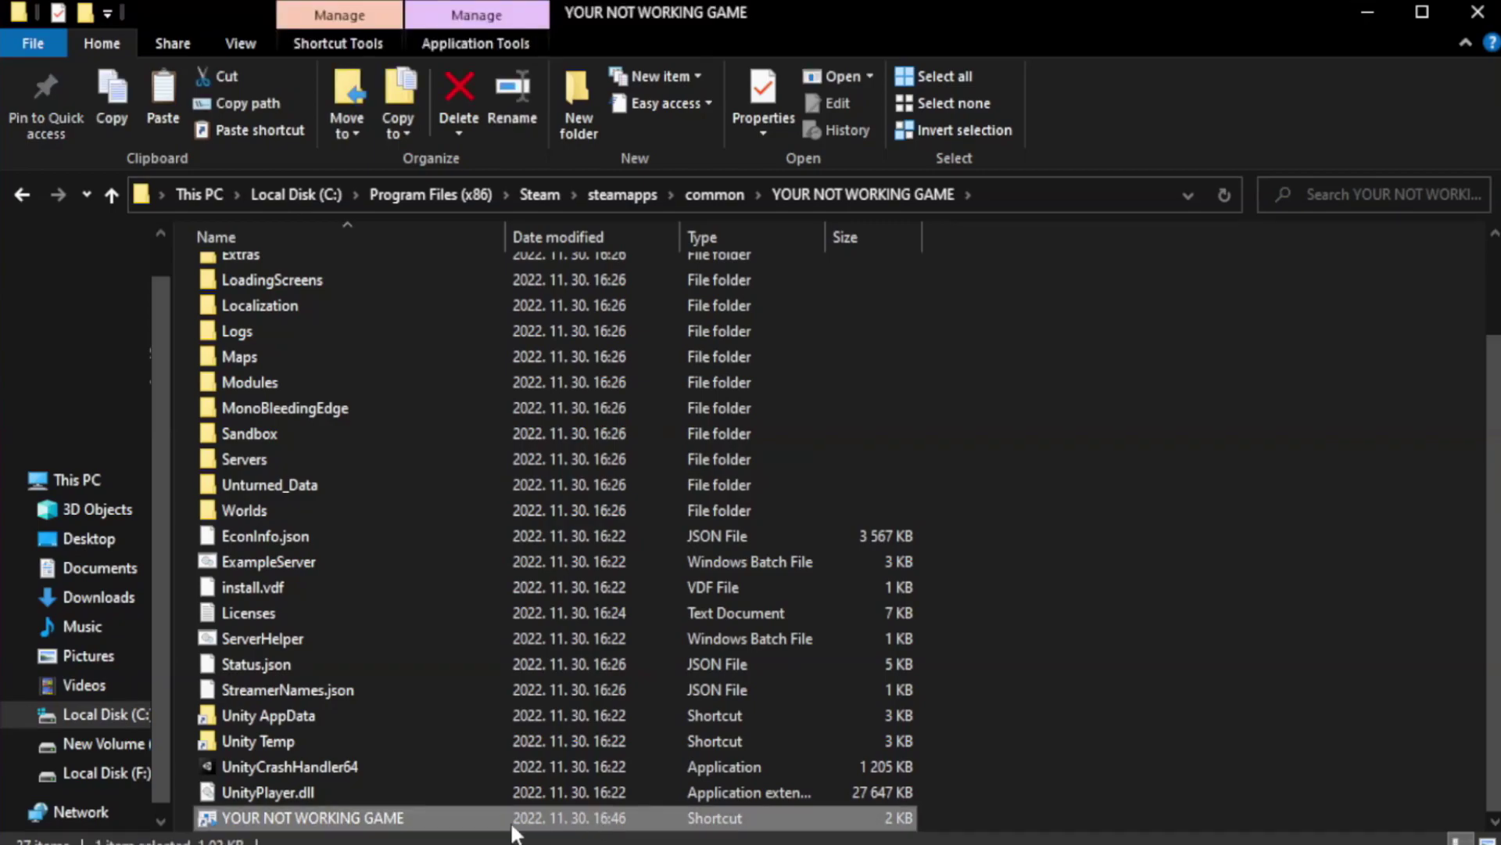
pyautogui.rightClick(502, 821)
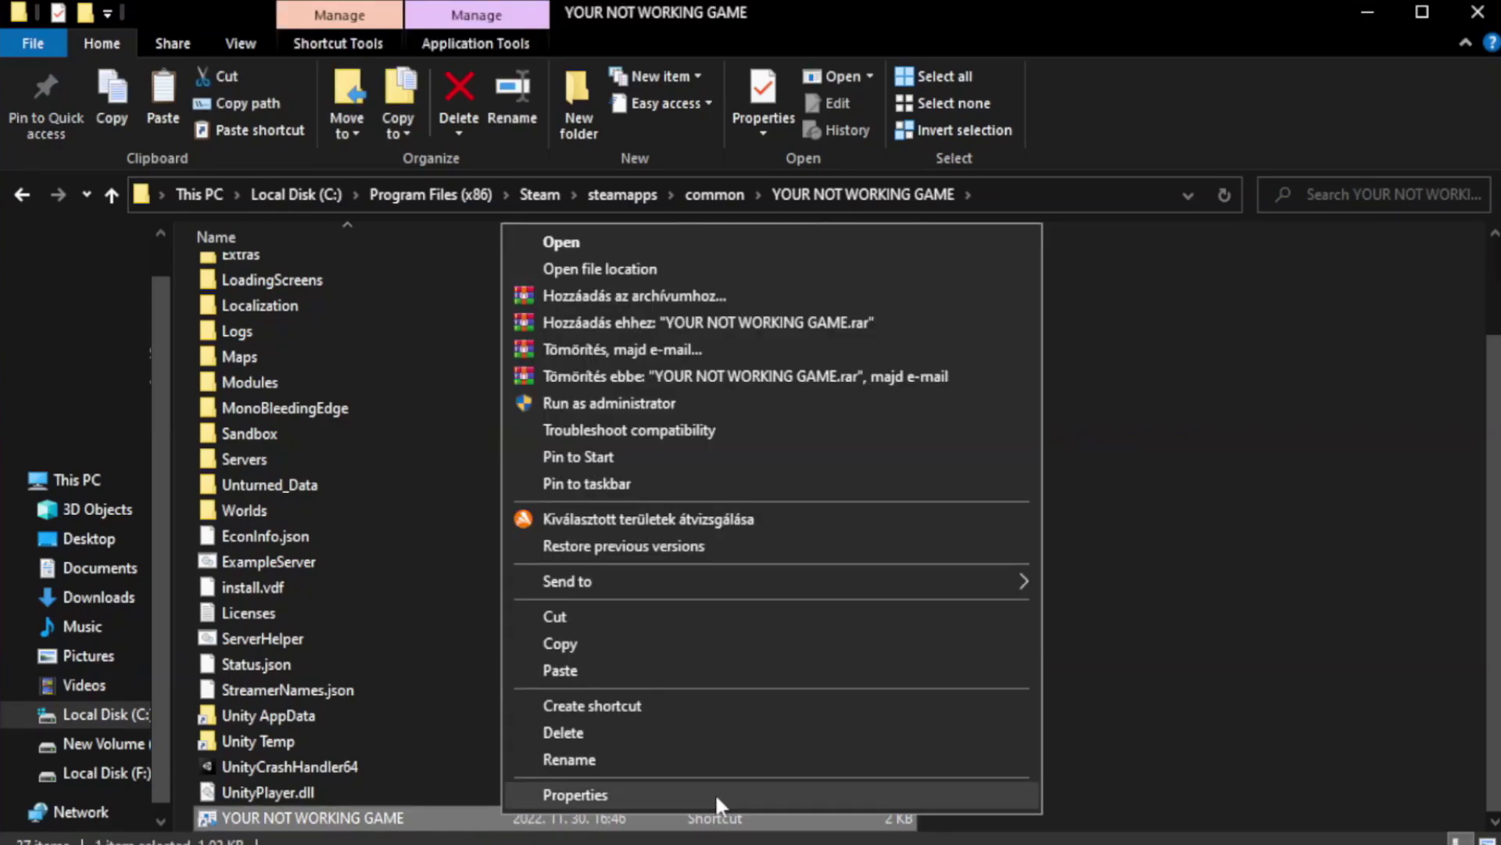
pyautogui.click(767, 798)
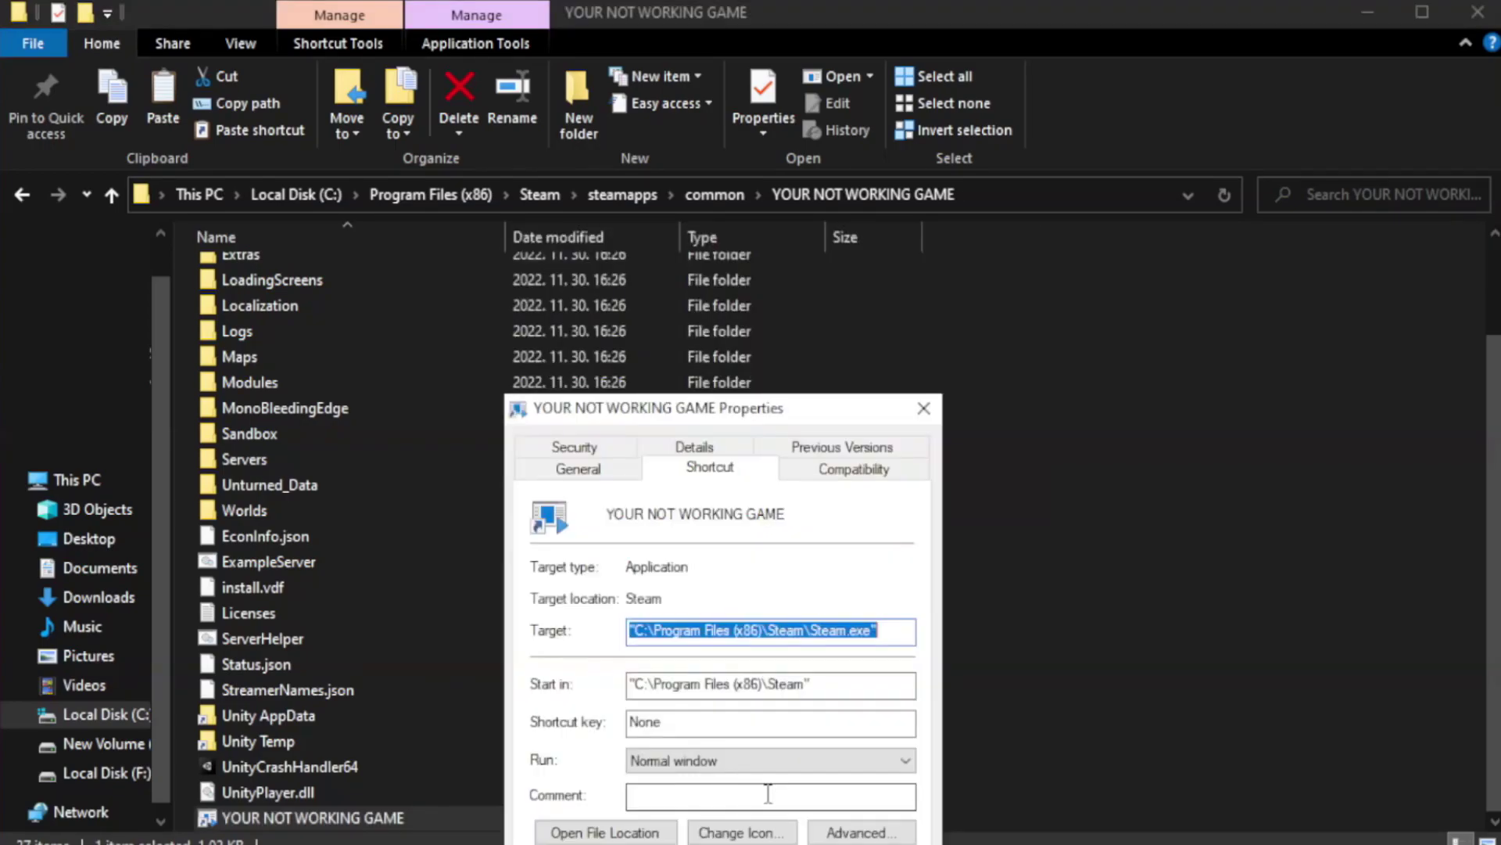
pyautogui.moveTo(753, 411); pyautogui.dragTo(754, 153)
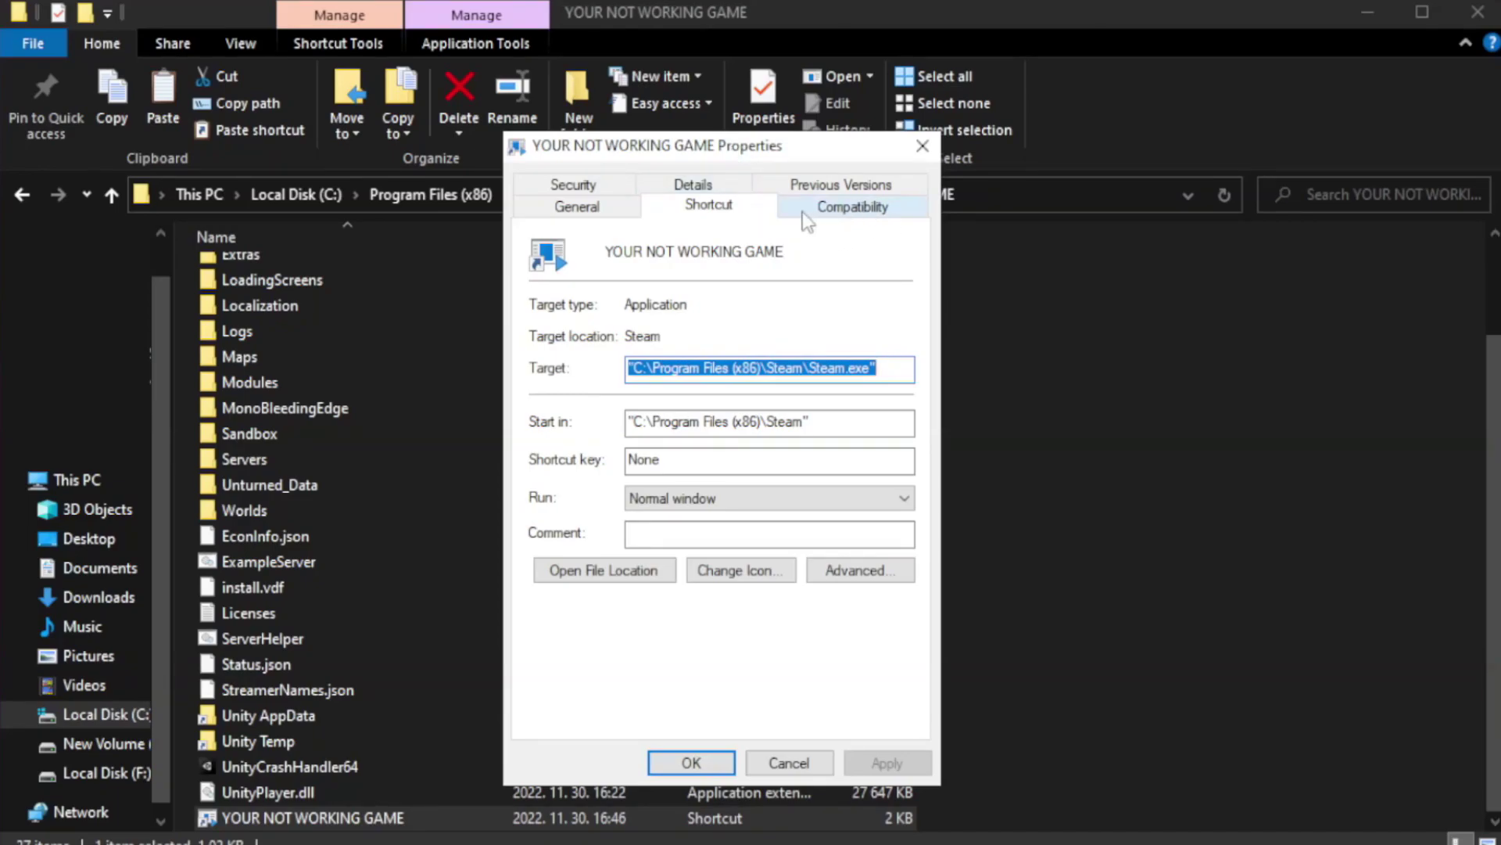
# Set the shortcut to Windows 8 compatibility, fullscreen optimizations off, run as administrator, and save
pyautogui.click(848, 219)
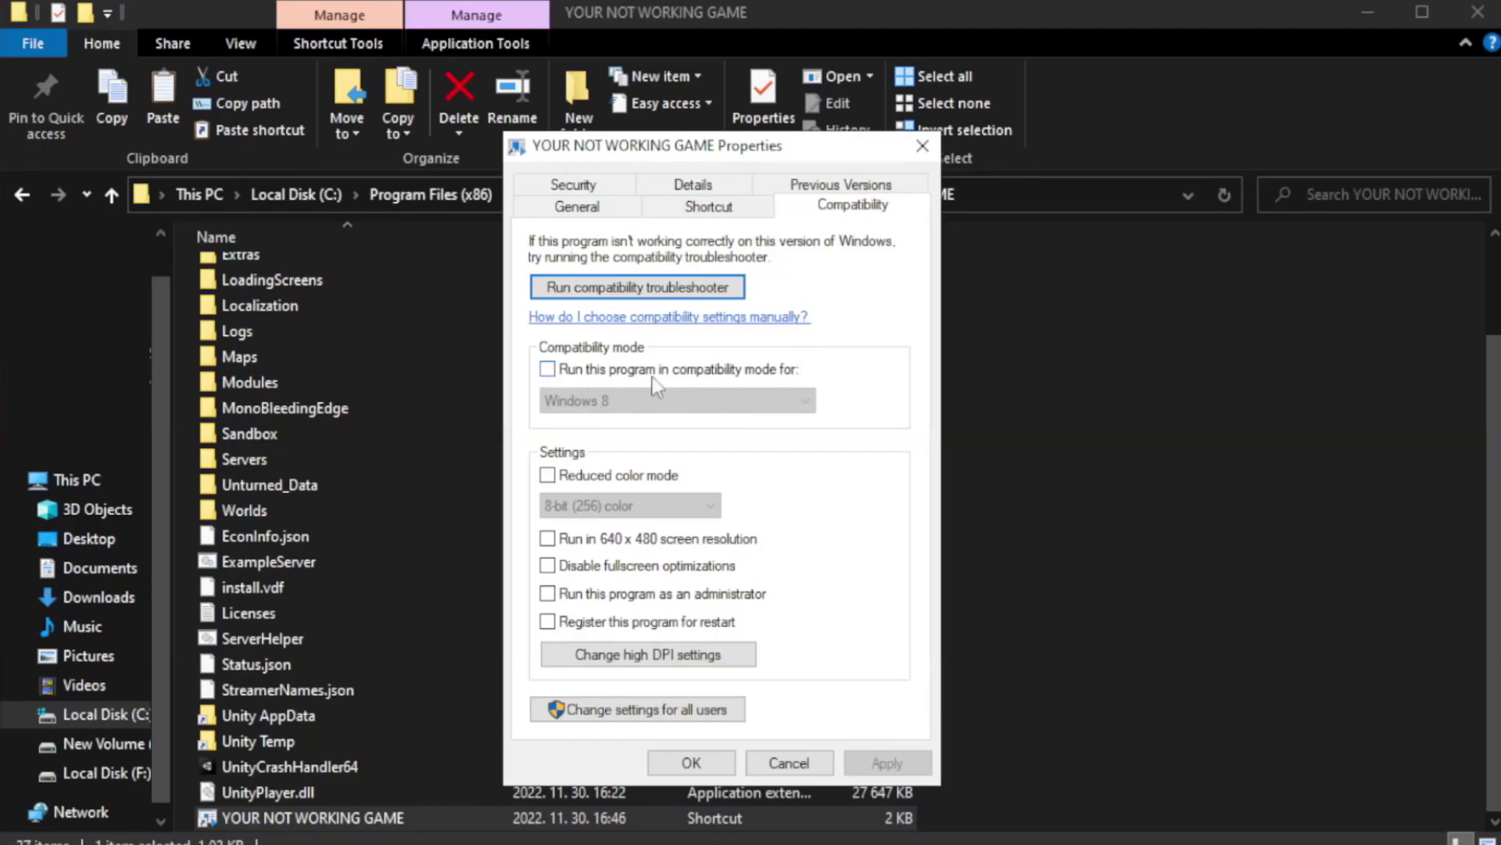
pyautogui.click(596, 374)
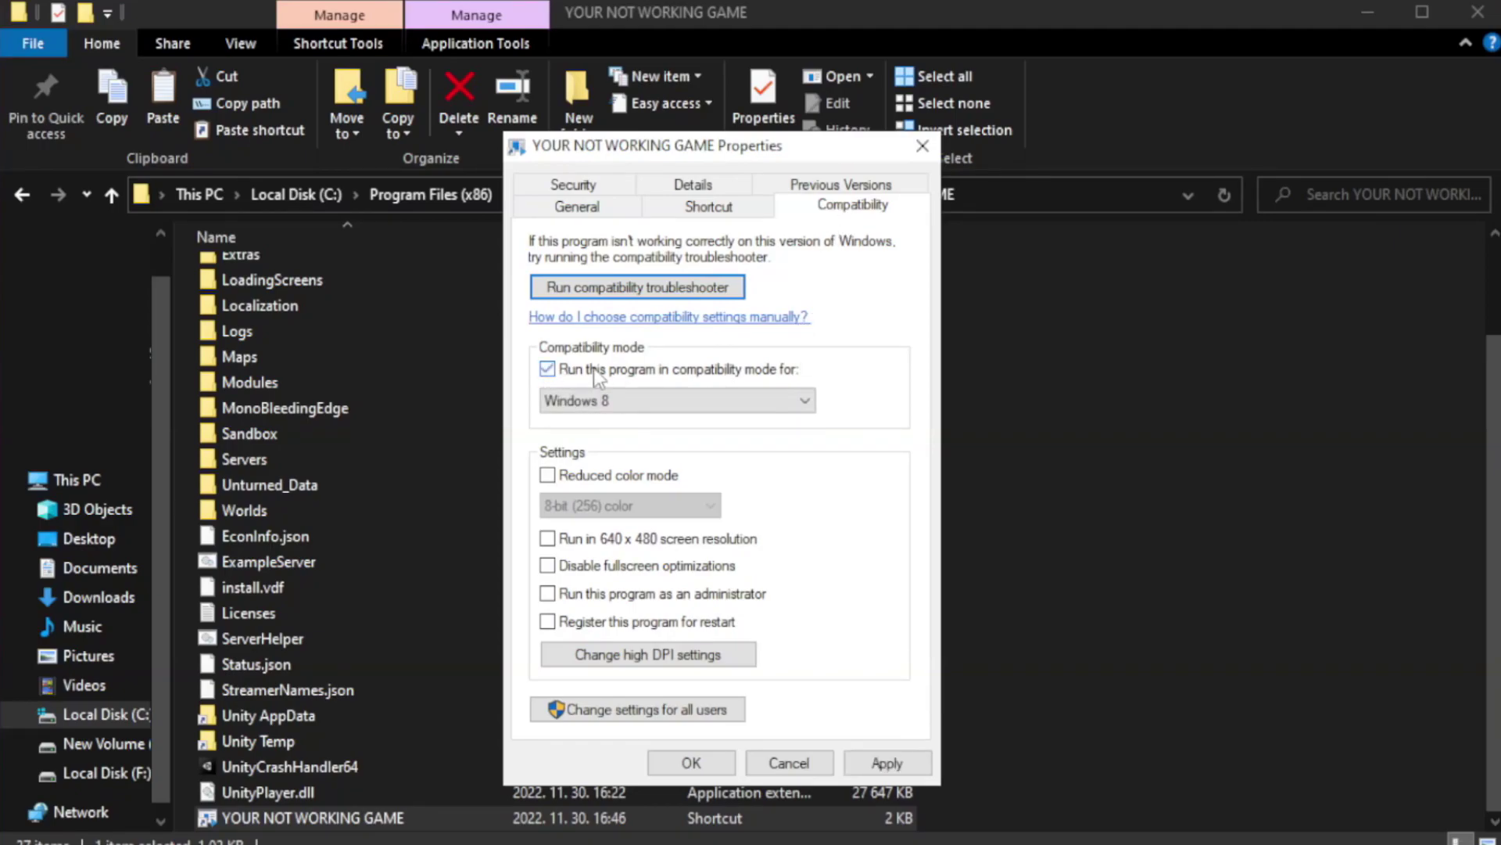
pyautogui.click(642, 397)
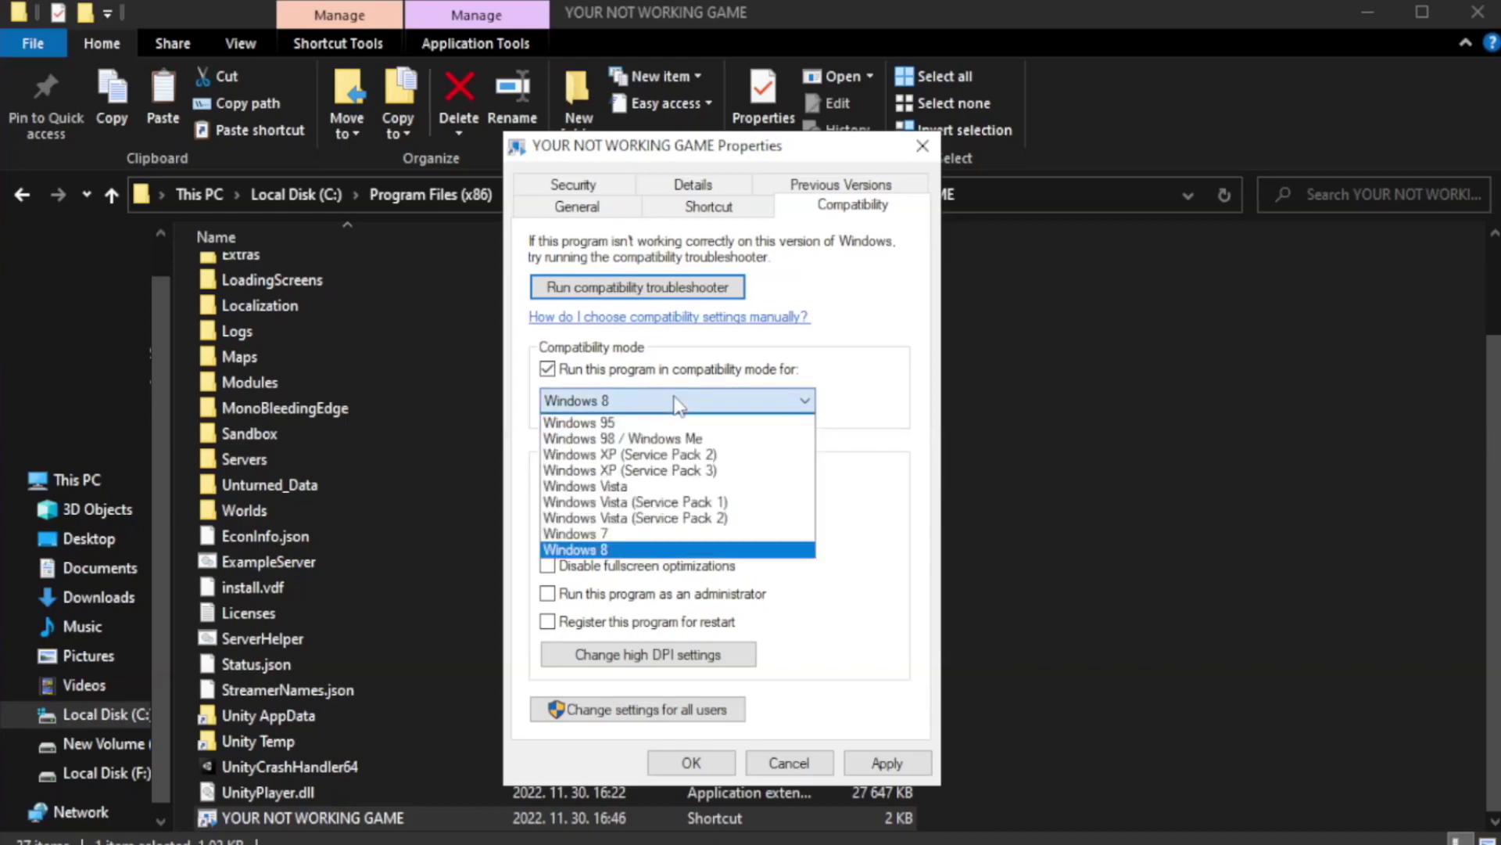
pyautogui.click(637, 550)
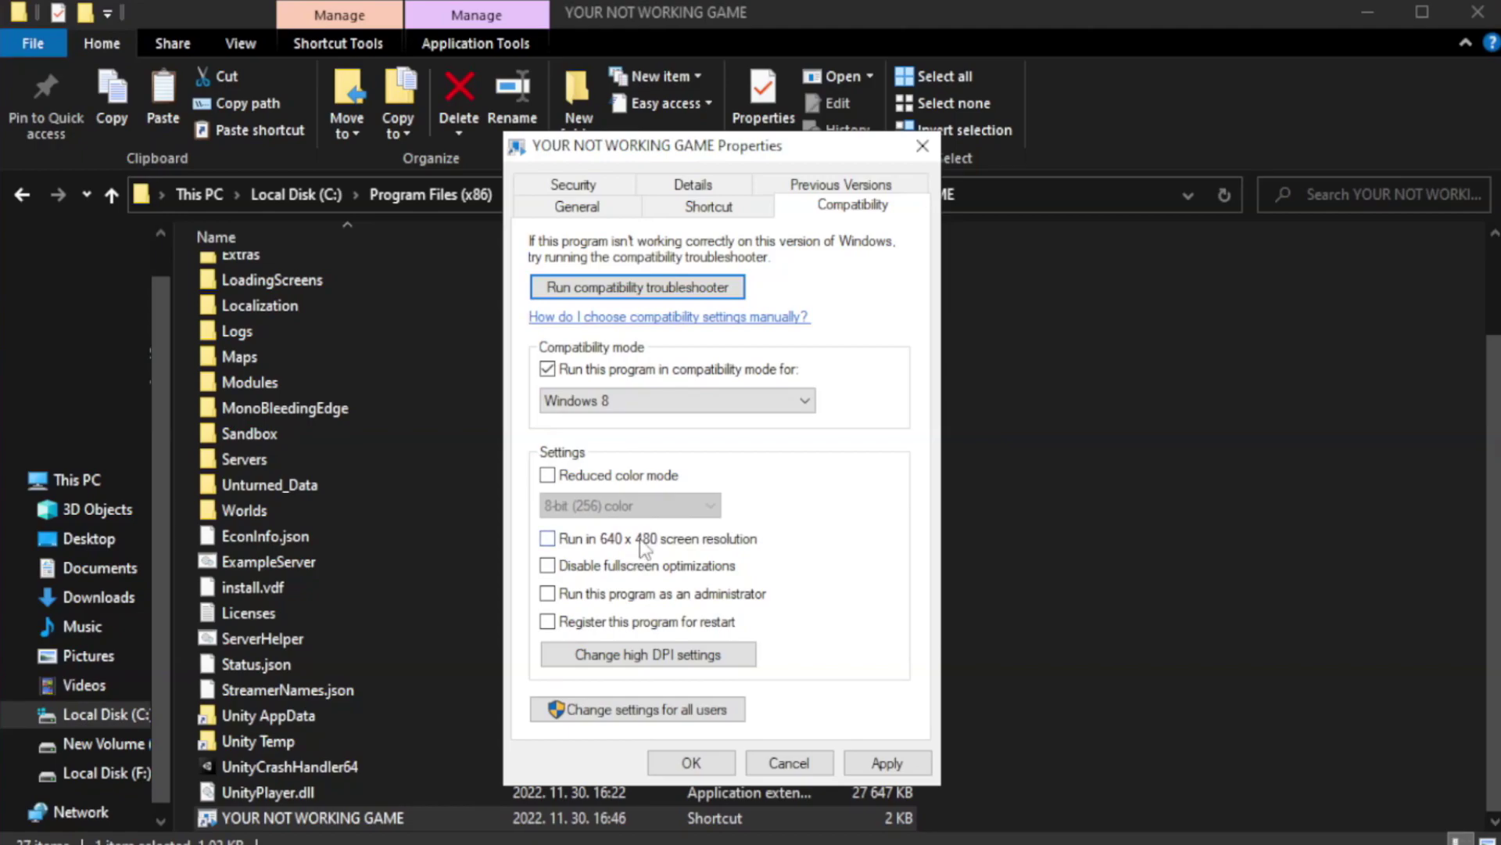
pyautogui.click(587, 577)
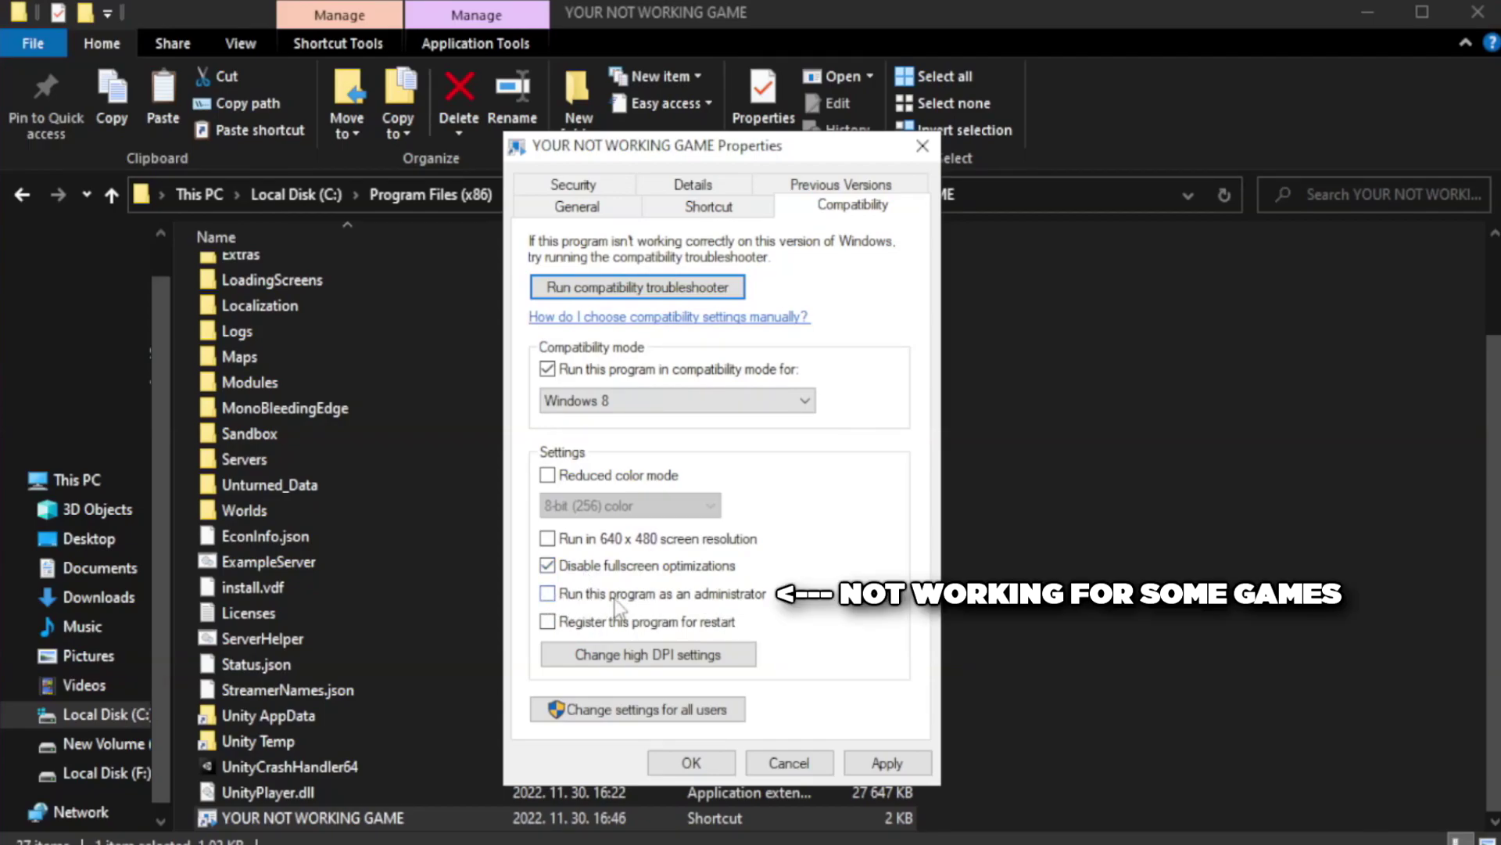
pyautogui.click(591, 606)
pyautogui.click(879, 766)
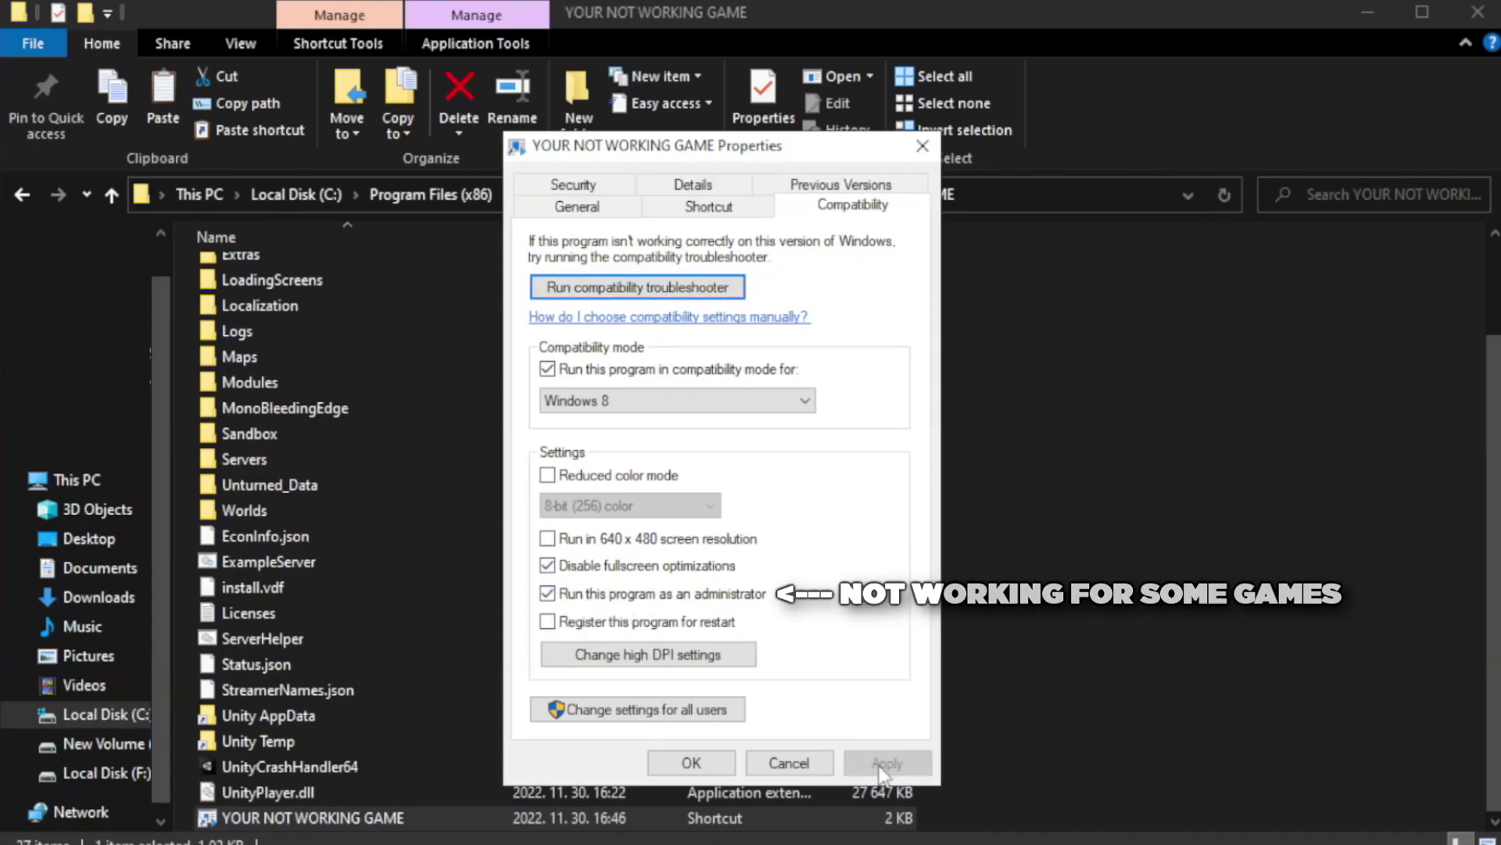
pyautogui.click(690, 764)
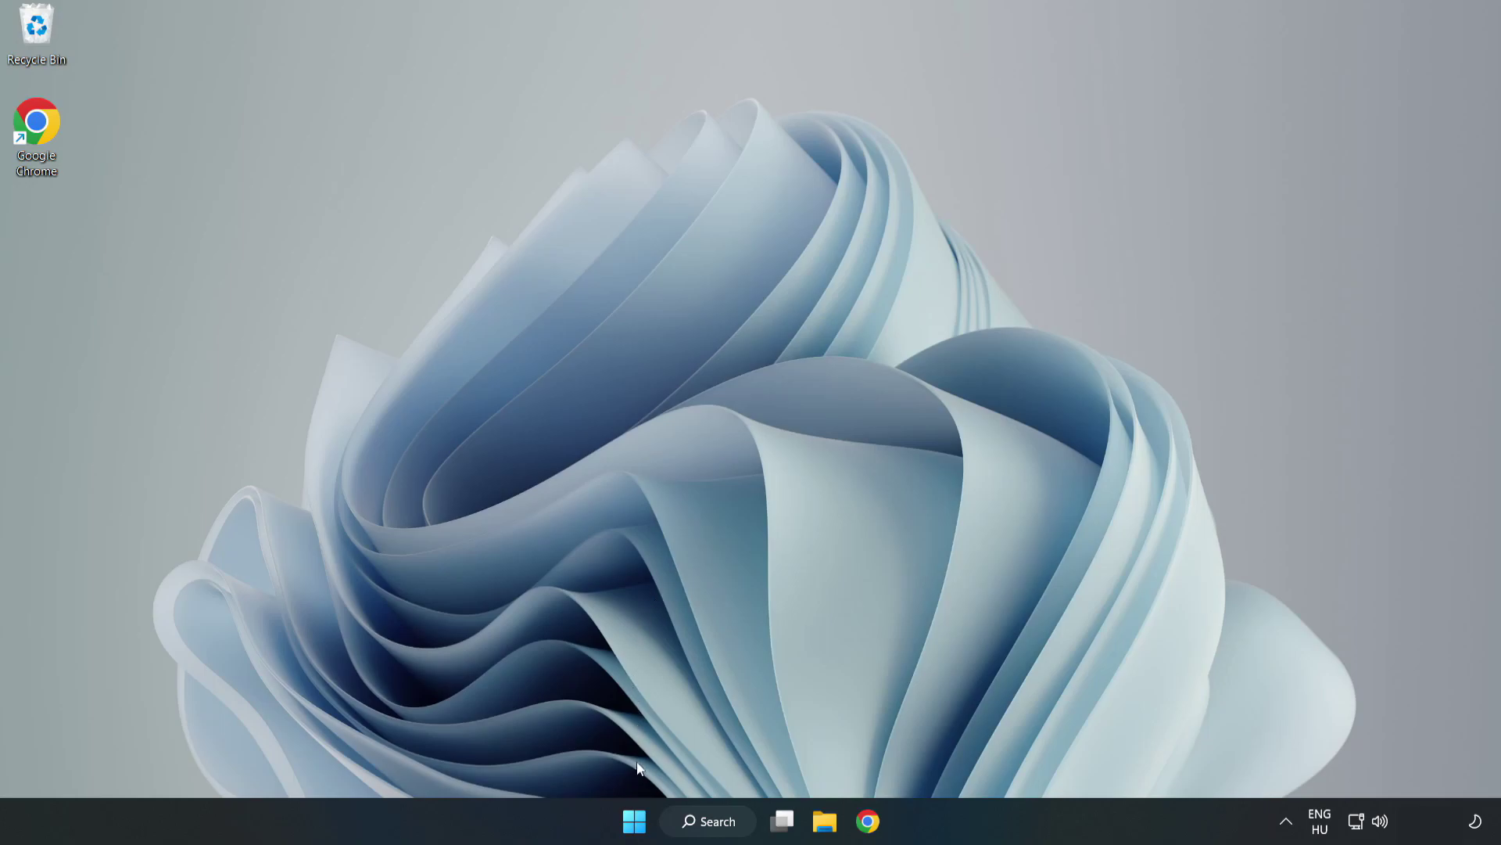
# In Task Manager's Startup tab, disable Cortana, Microsoft Edge, Microsoft Teams and Phone Link
pyautogui.rightClick(637, 825)
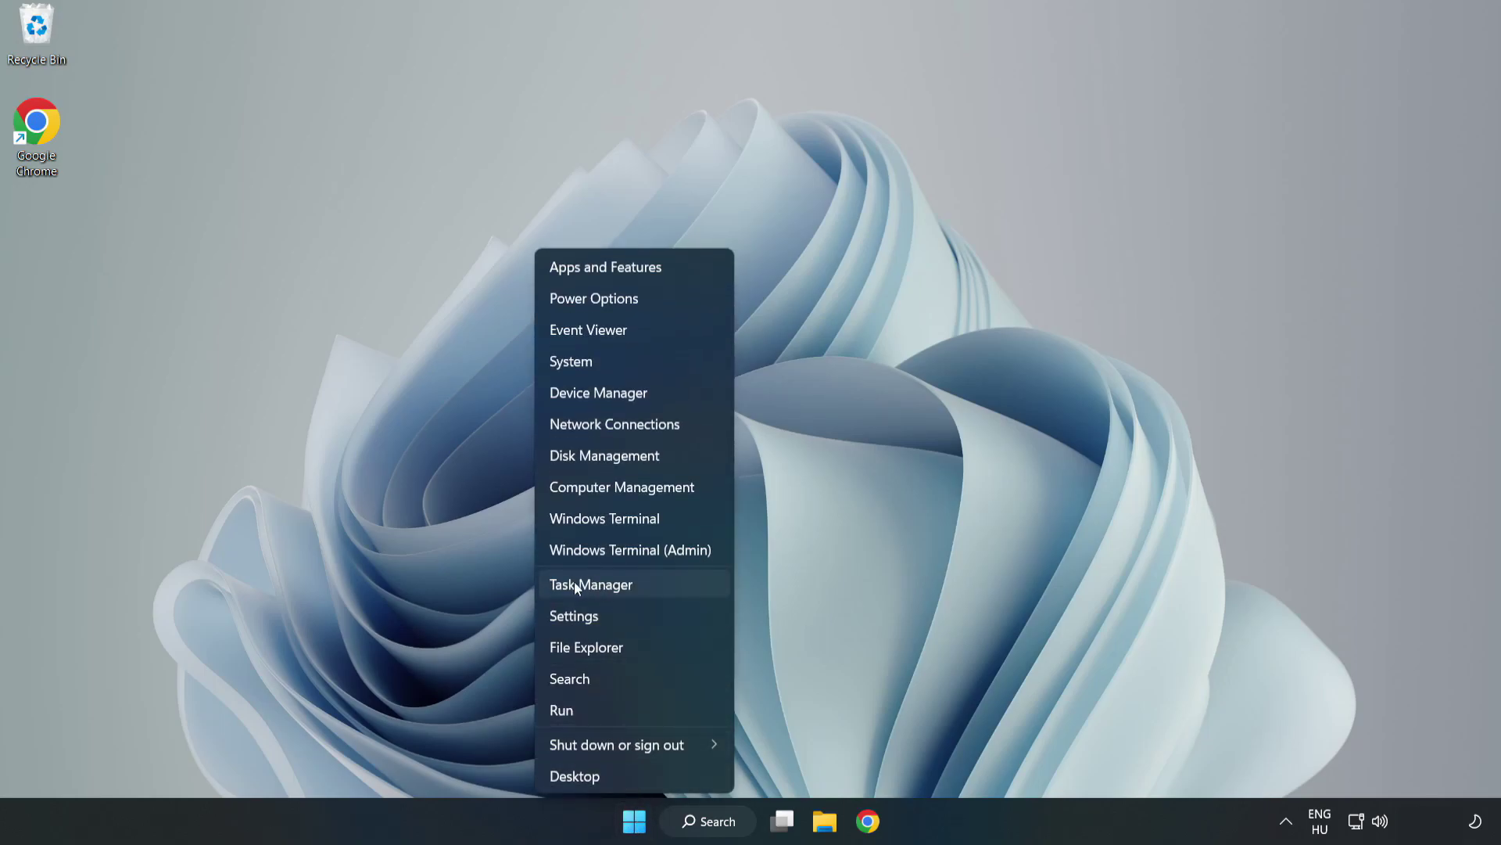
pyautogui.click(631, 585)
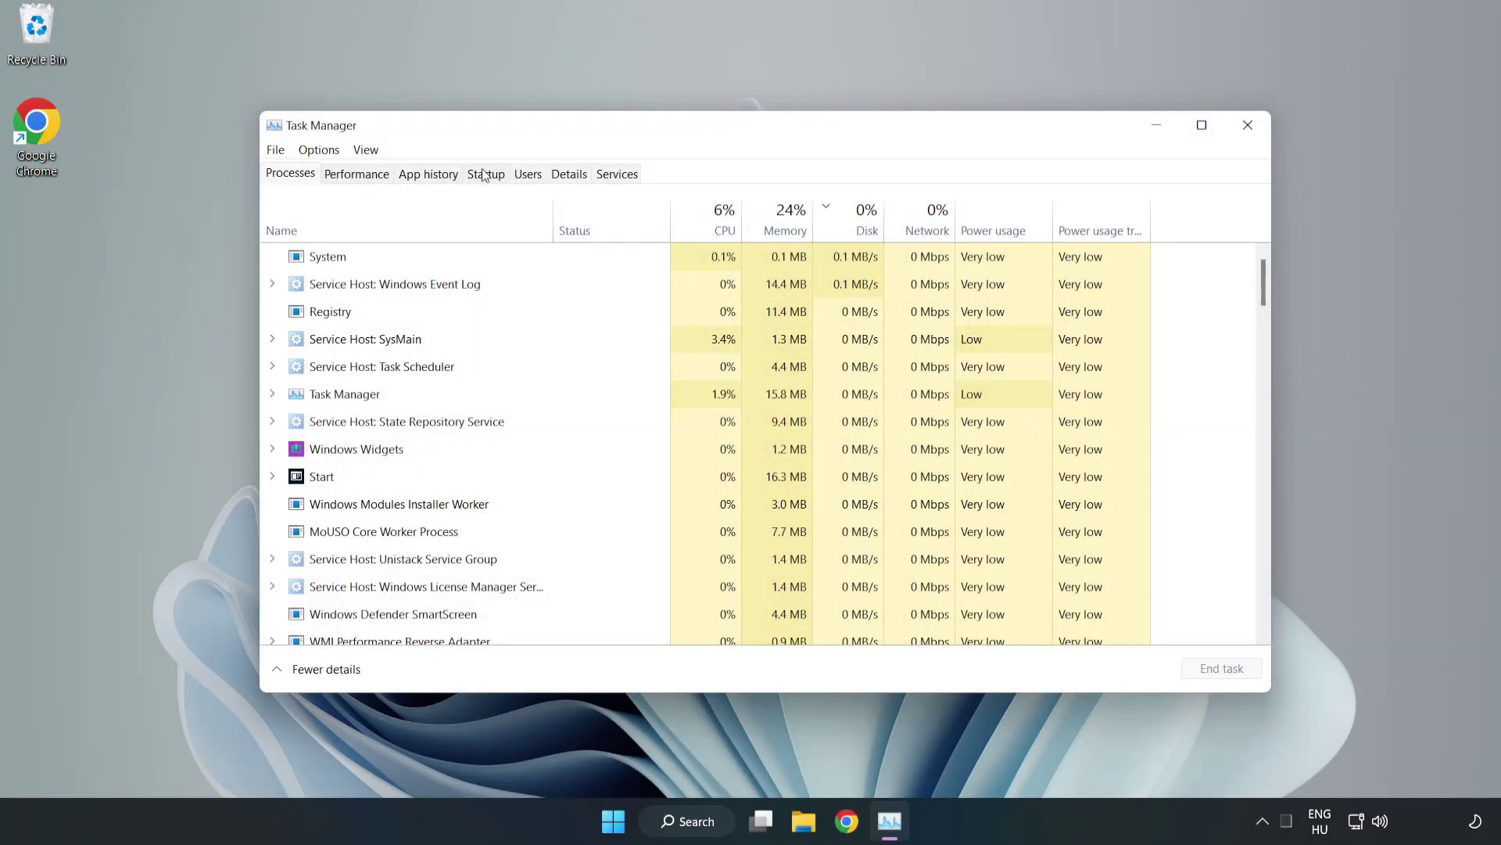
pyautogui.click(486, 175)
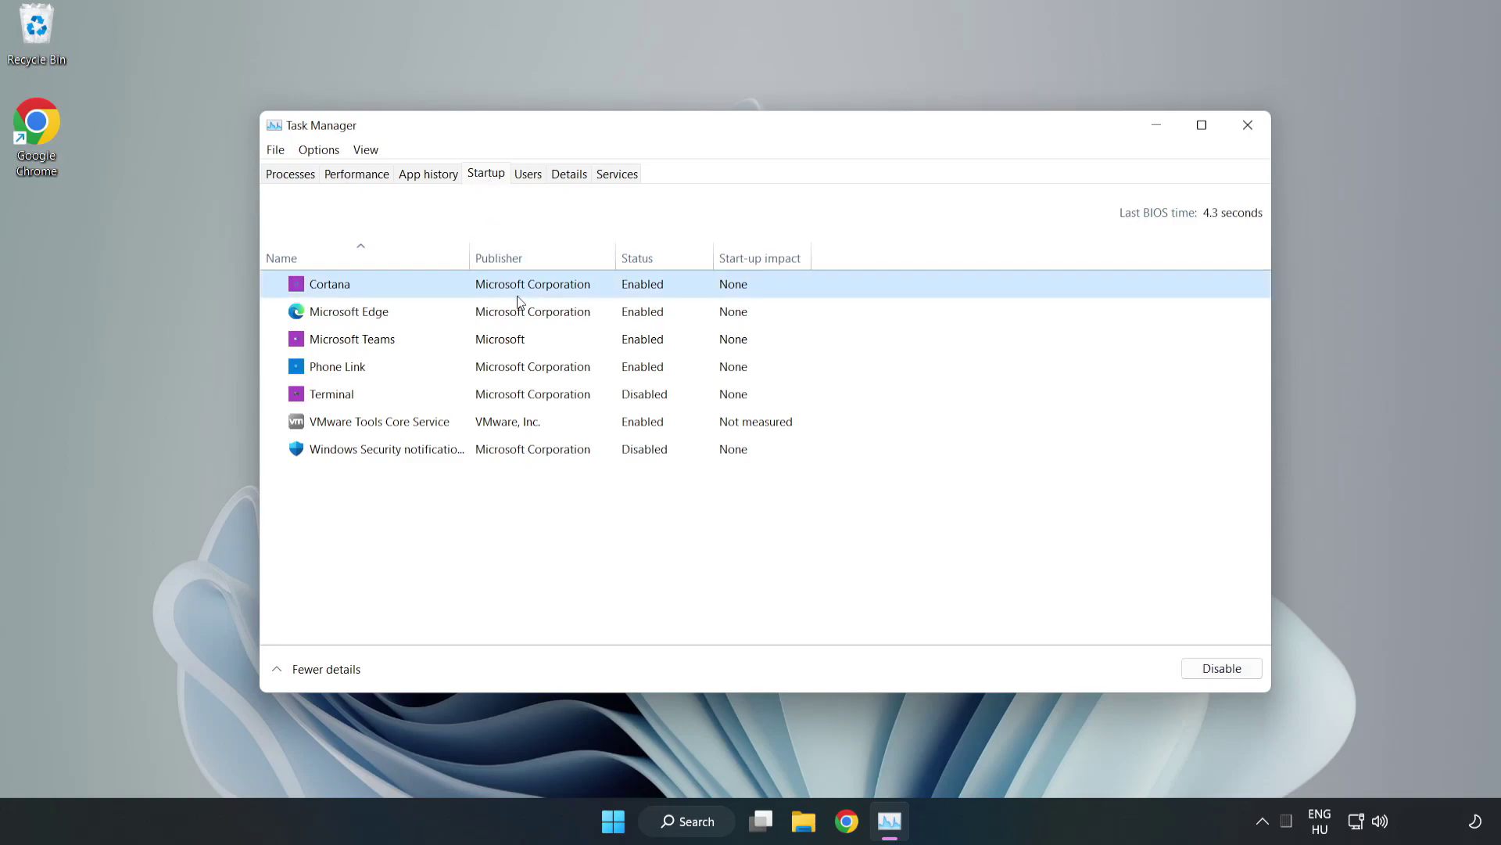
pyautogui.click(1214, 671)
pyautogui.click(648, 308)
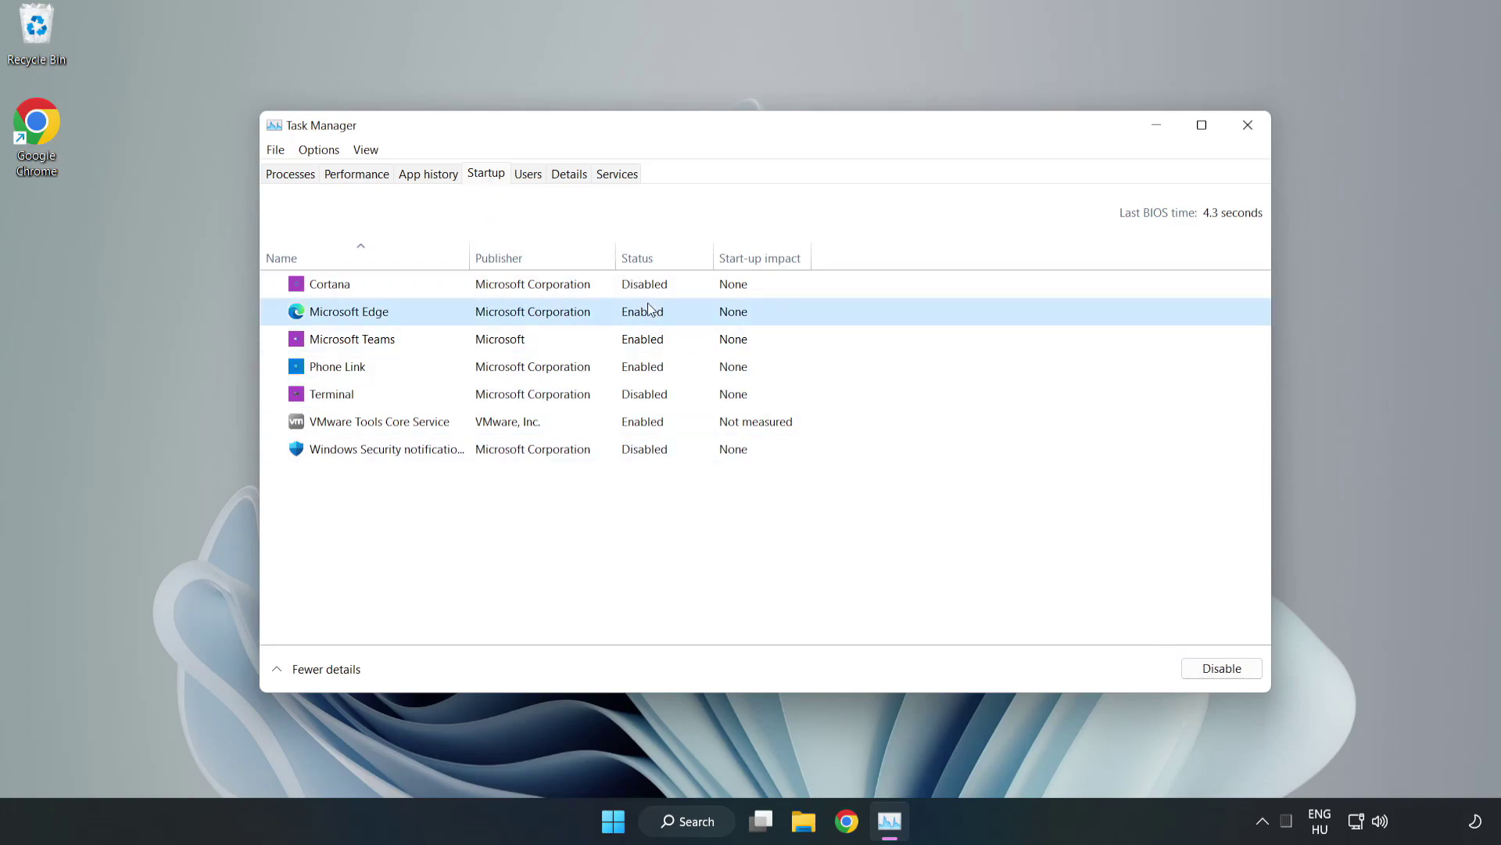
pyautogui.click(1221, 669)
pyautogui.click(520, 344)
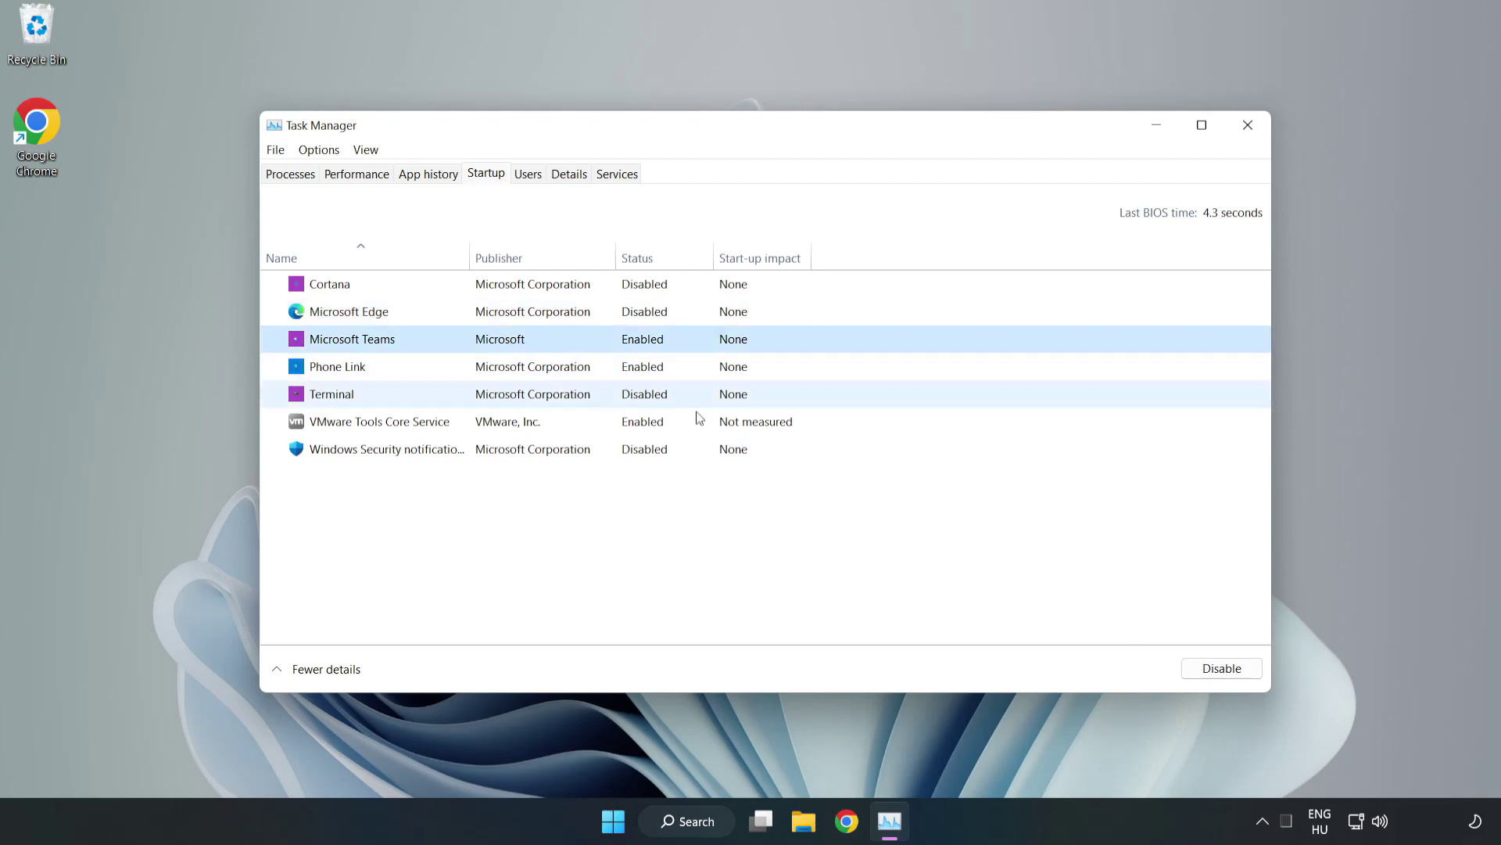
pyautogui.click(1218, 669)
pyautogui.click(501, 372)
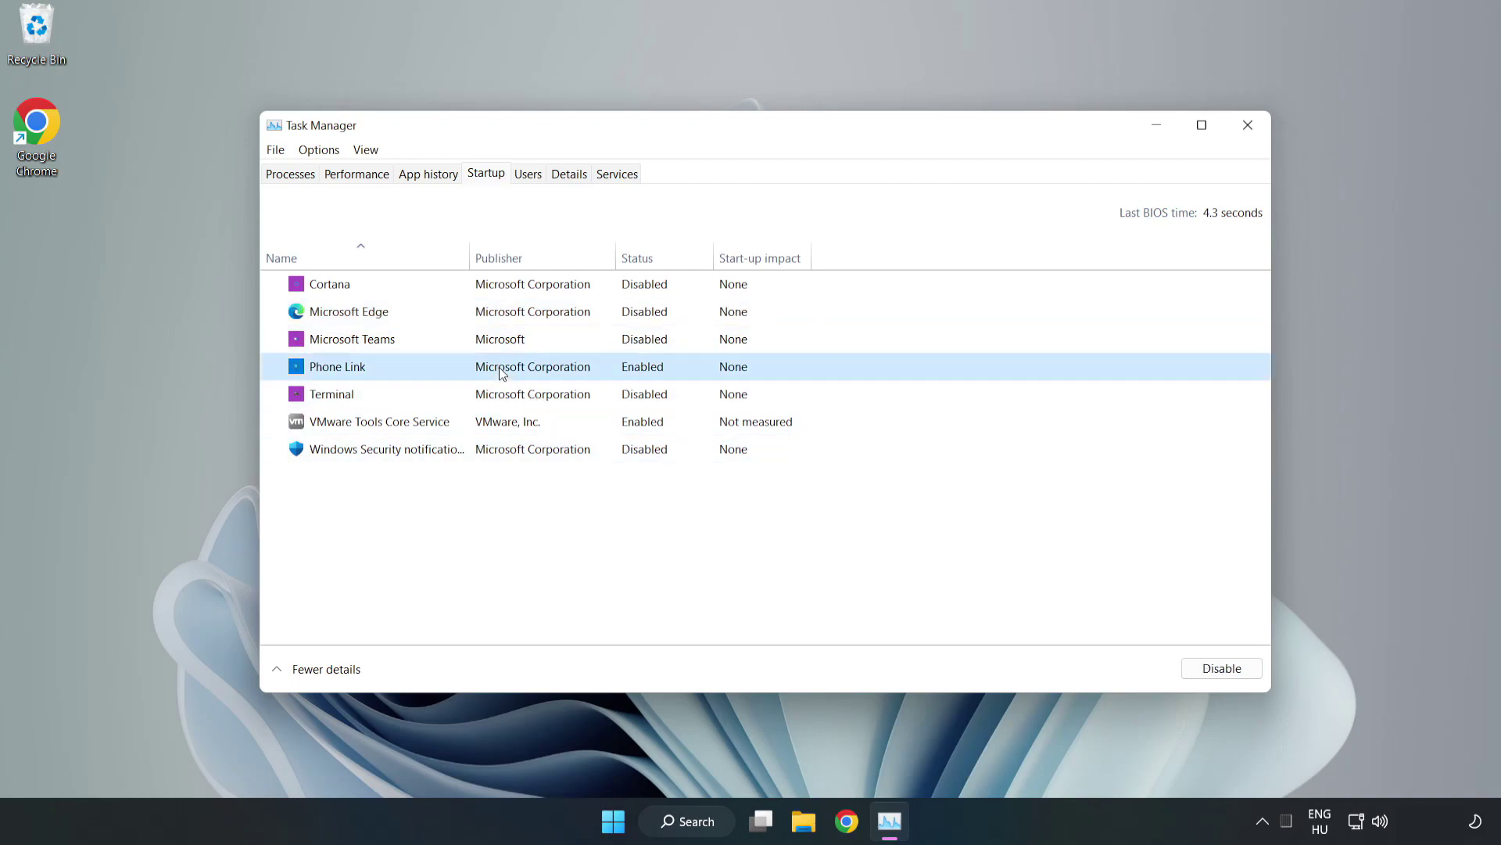
pyautogui.click(1249, 675)
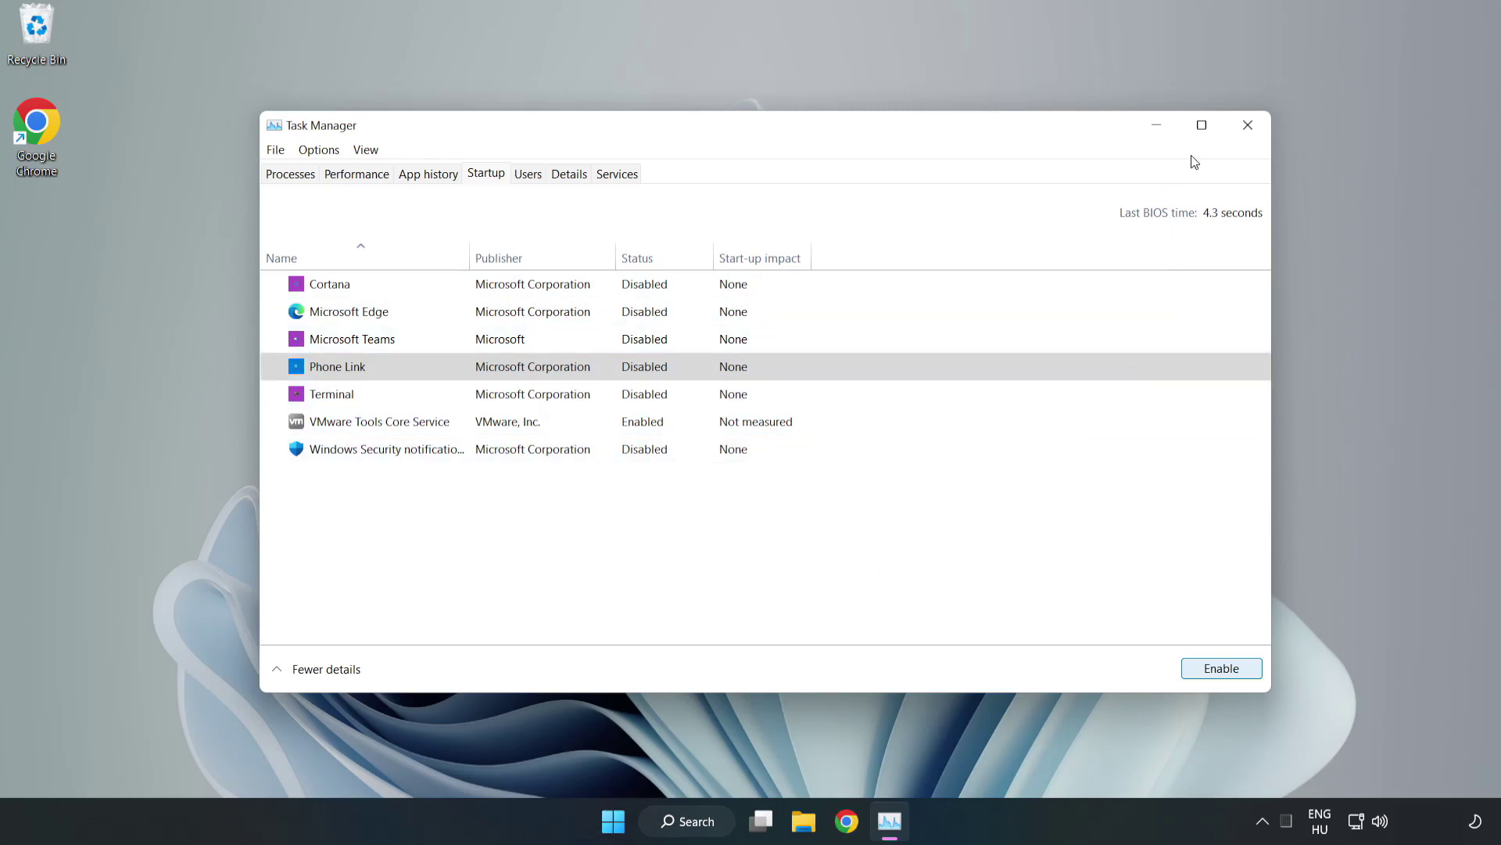
# Close Task Manager, search for 'cmd', and bring up Command Prompt's extra launch options
pyautogui.click(1249, 127)
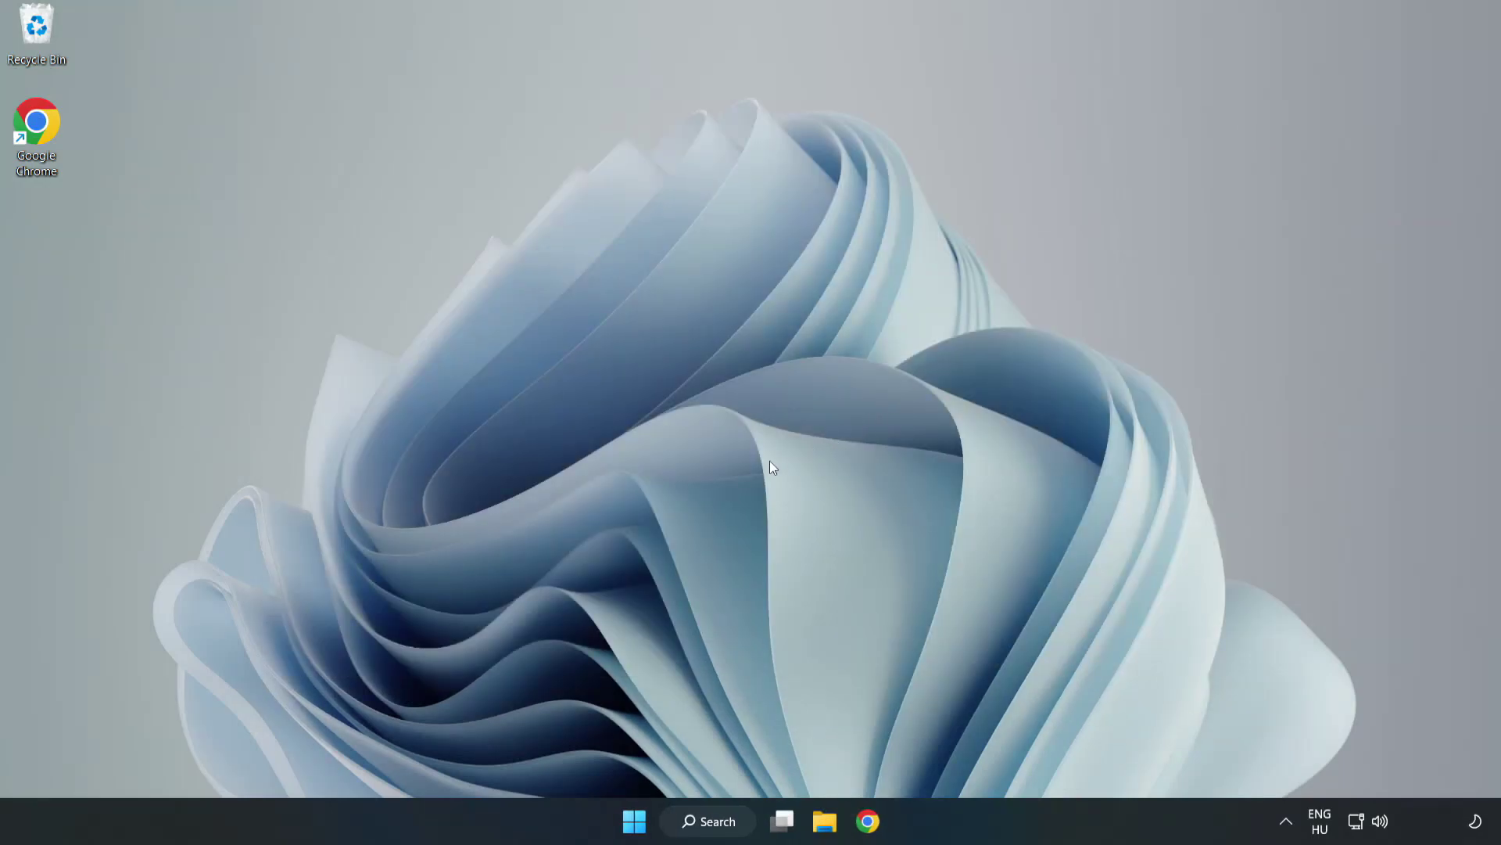
pyautogui.click(707, 820)
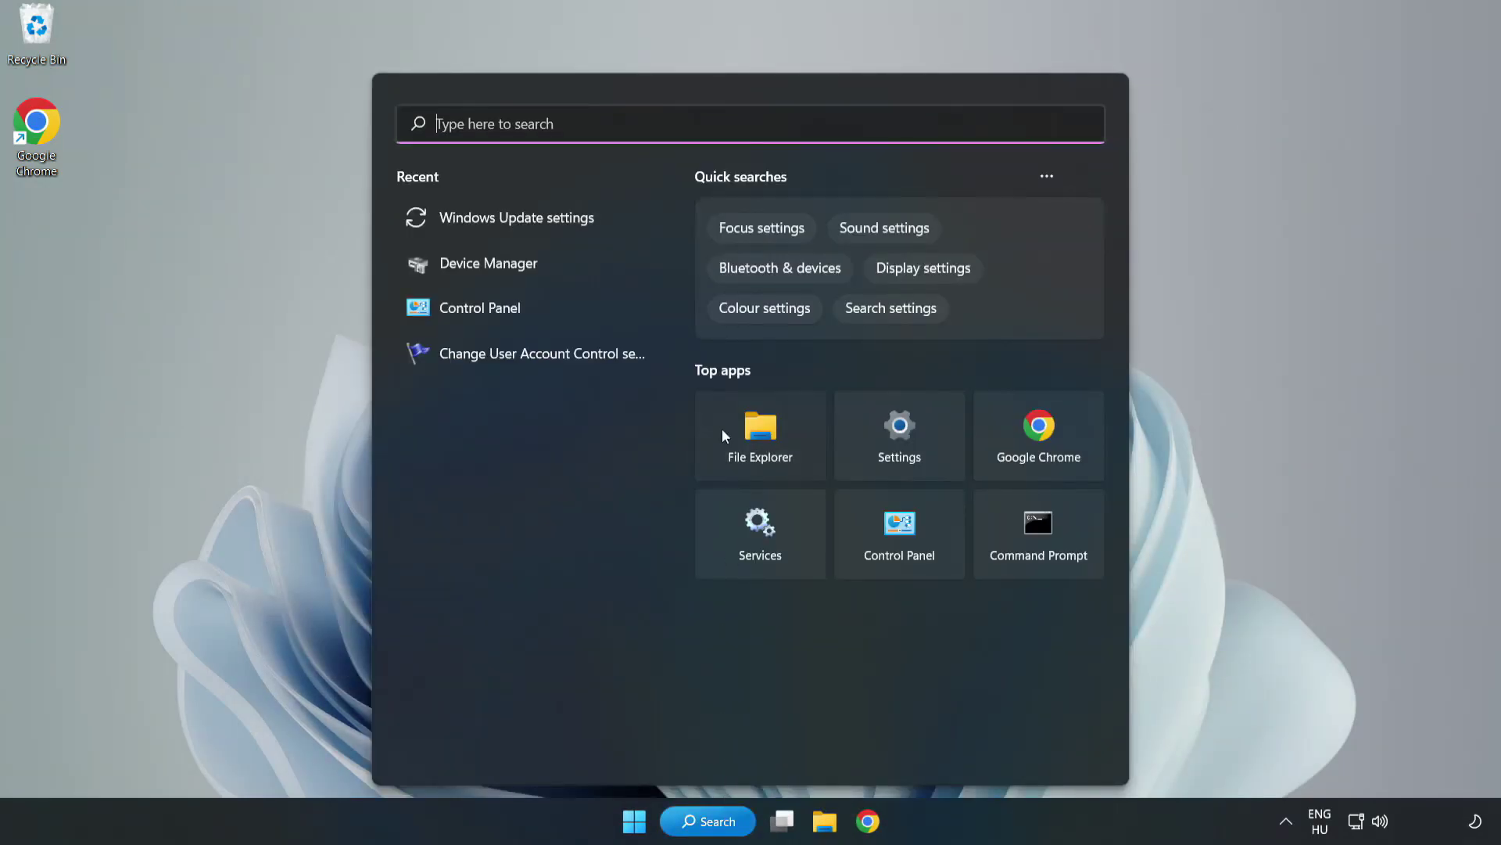
pyautogui.write('cmd')
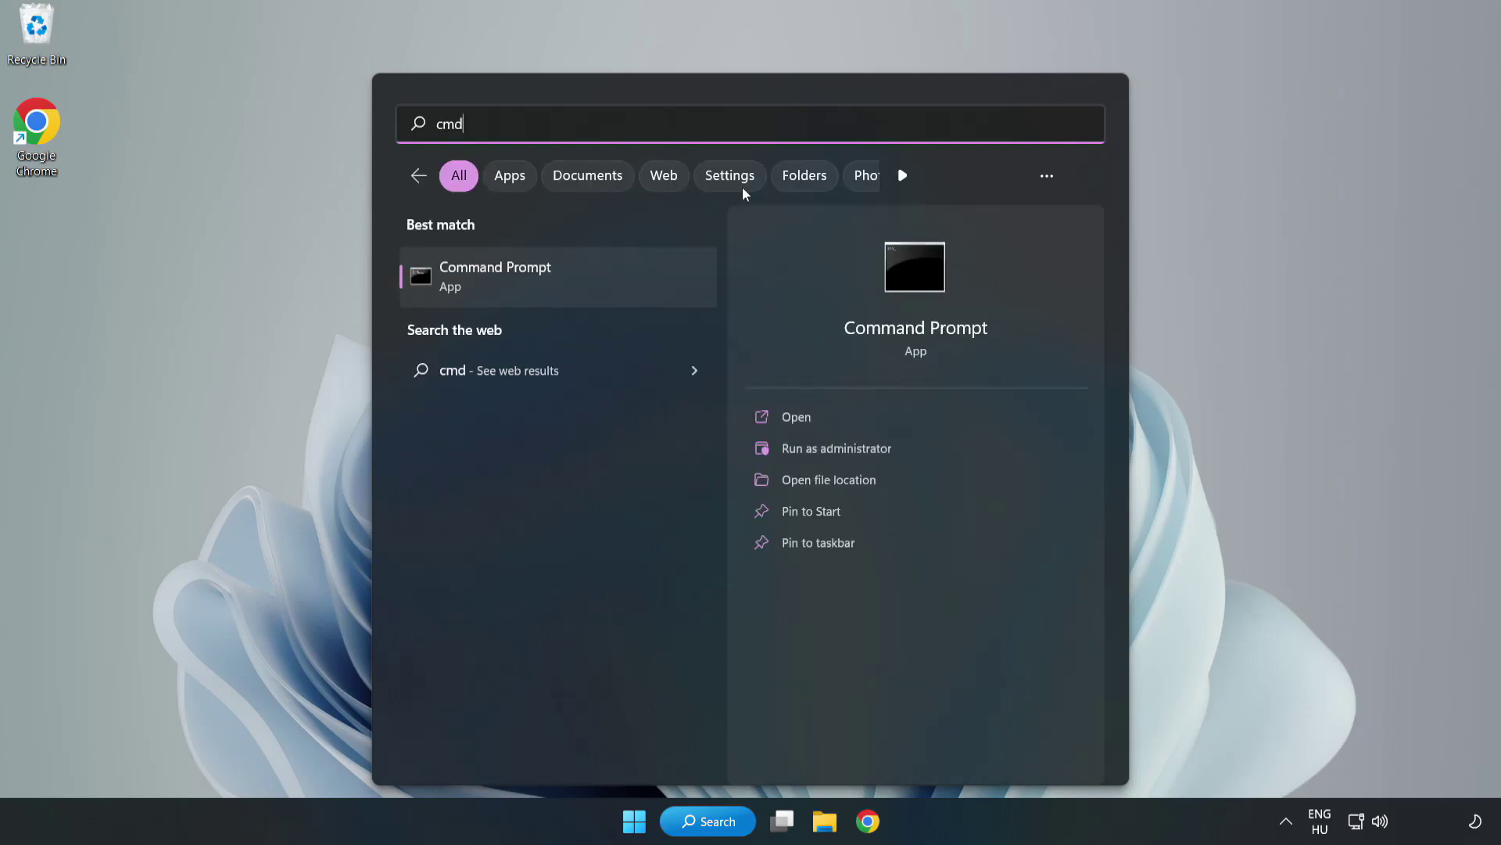
pyautogui.rightClick(591, 284)
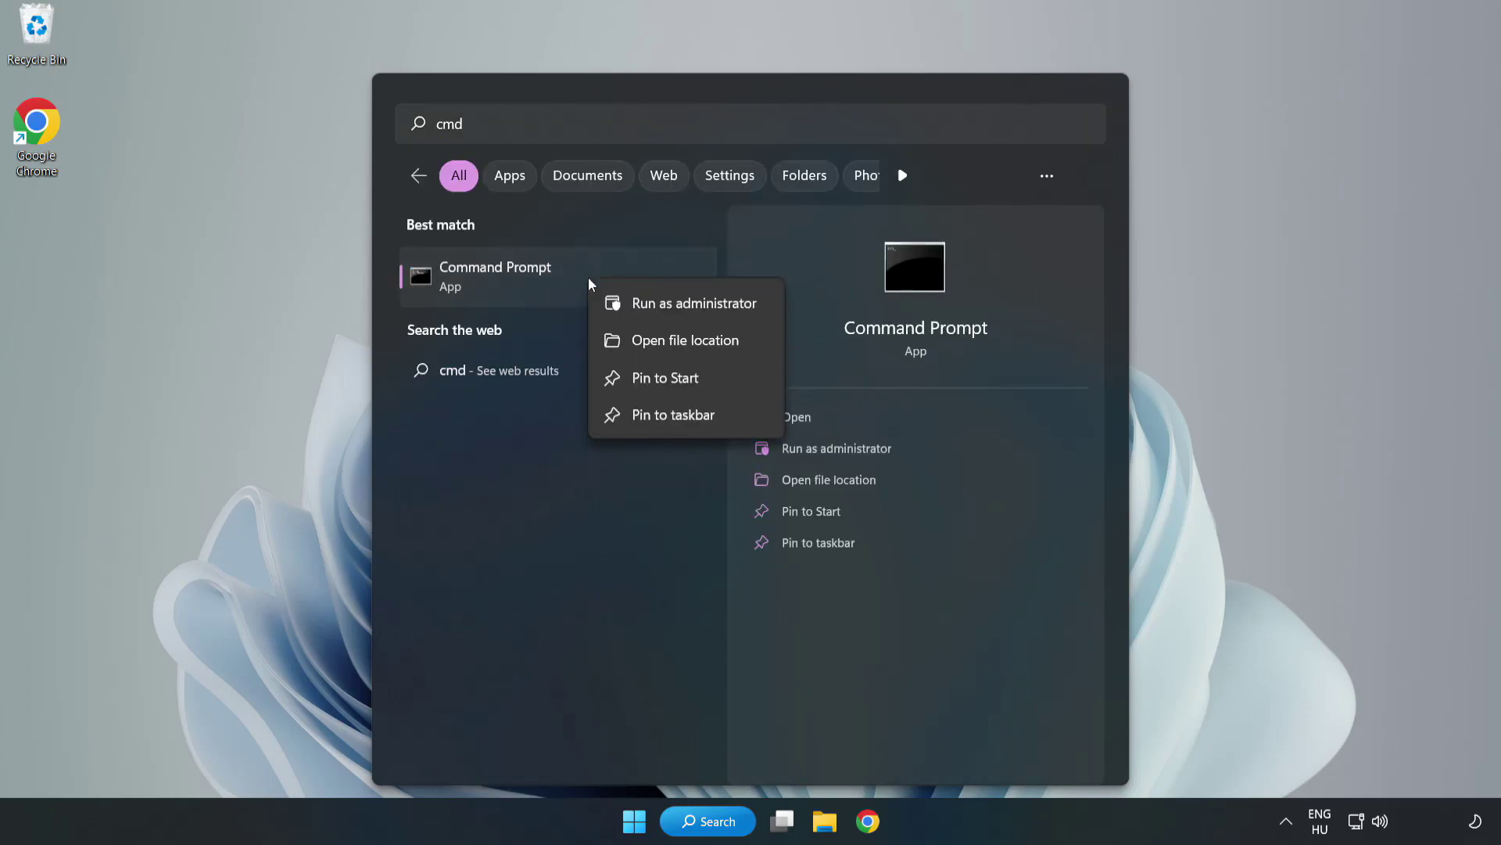
# Run sfc /scannow in an administrator Command Prompt, then close it after no integrity violations are found
pyautogui.click(650, 308)
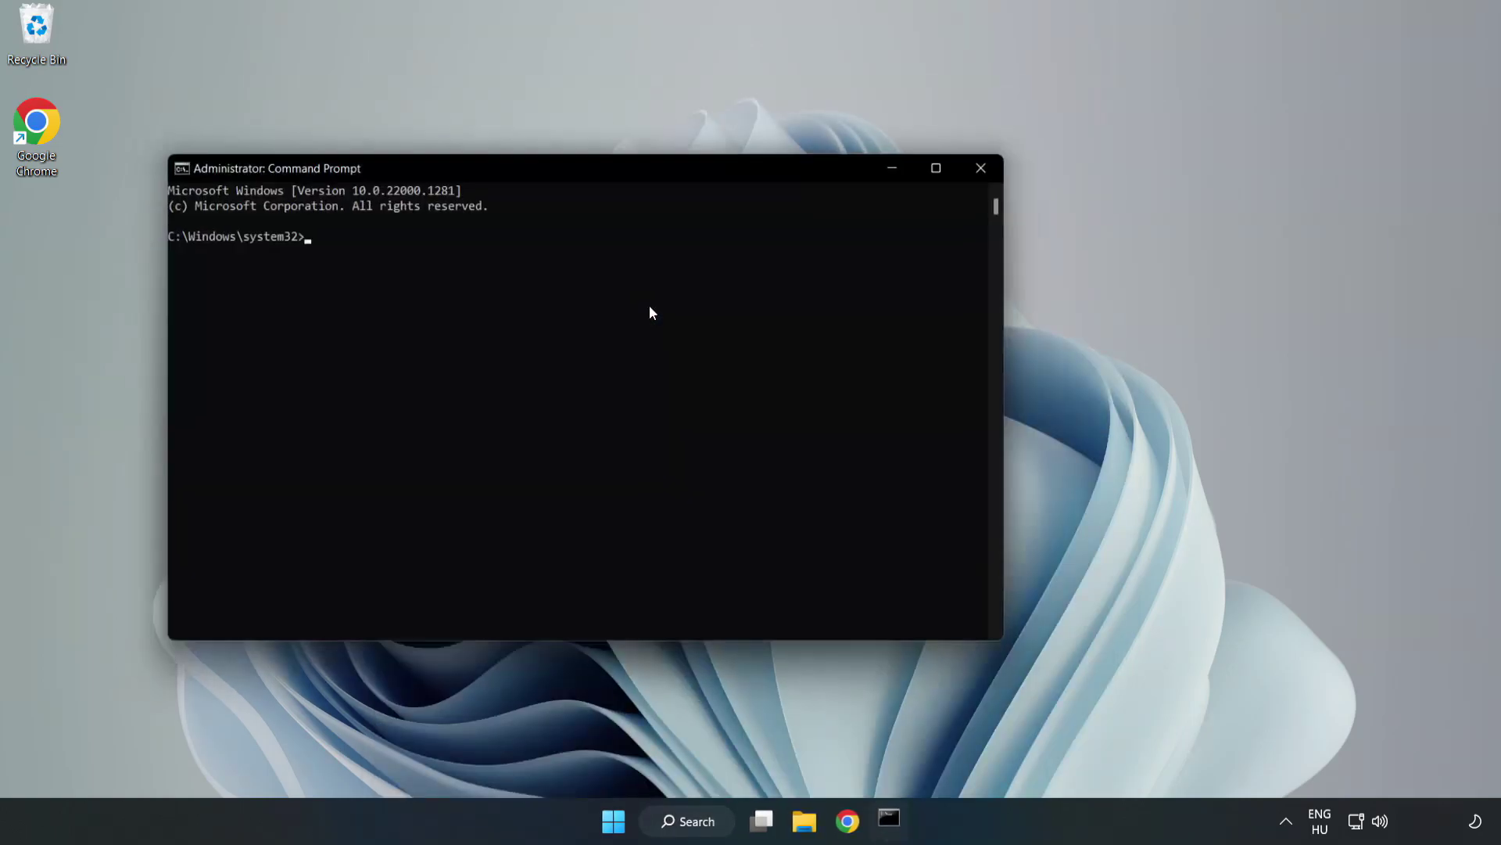
pyautogui.moveTo(597, 167); pyautogui.dragTo(766, 174)
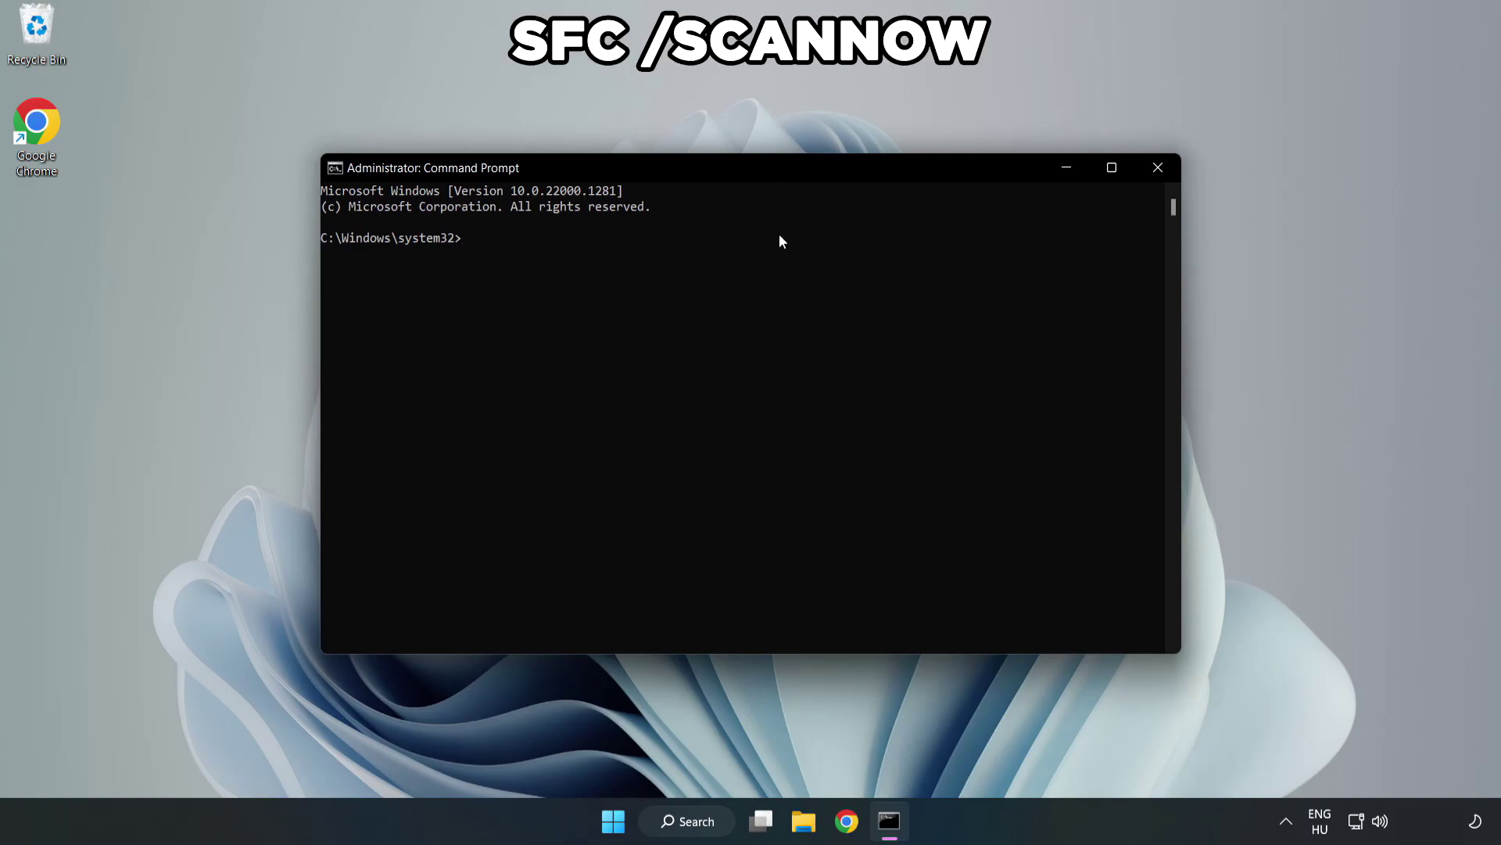
pyautogui.write('sfc /scannow')
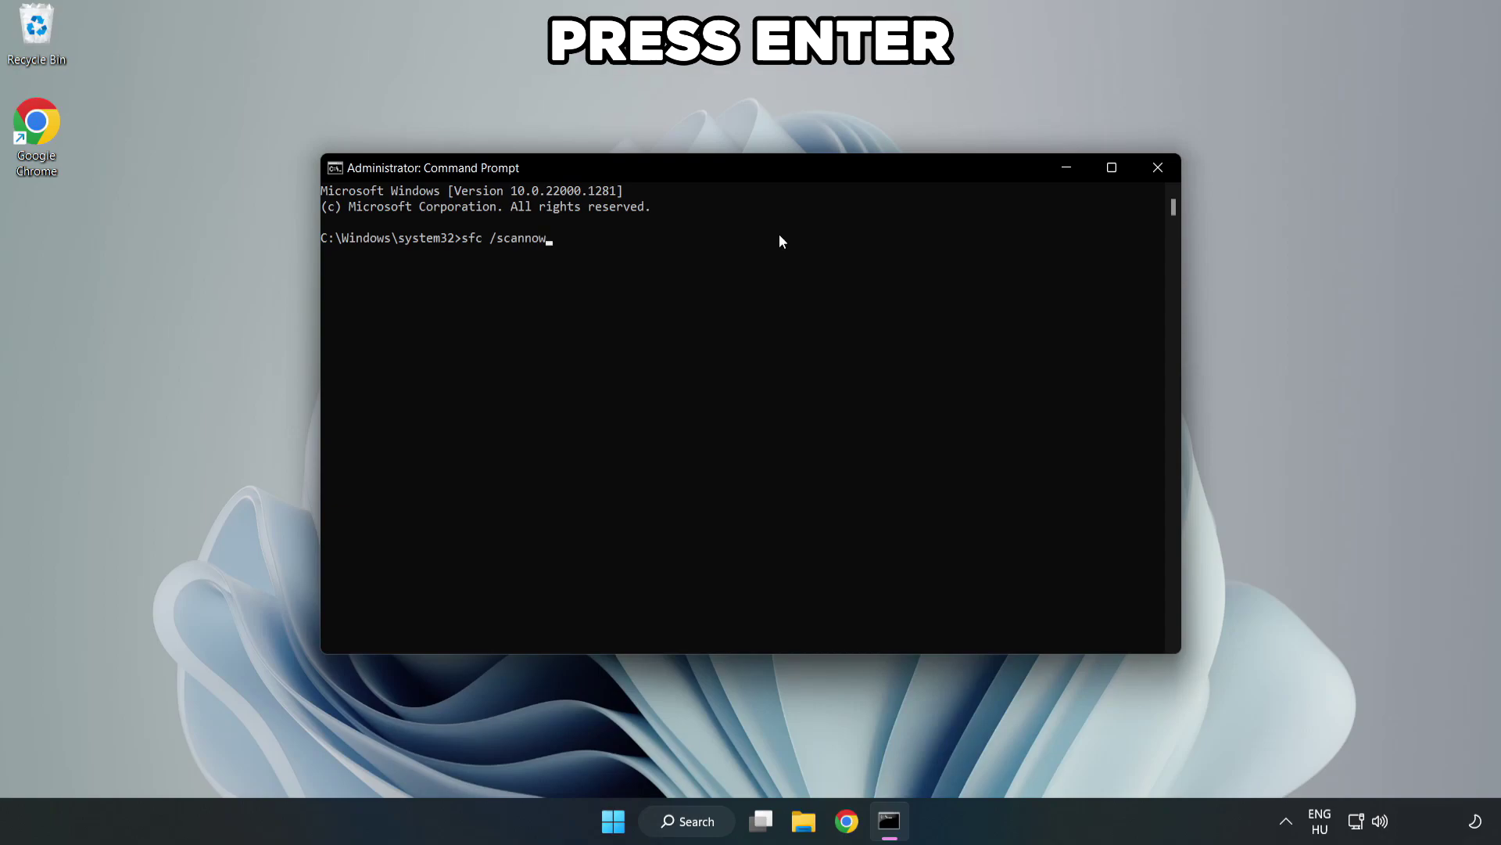
pyautogui.press('Return')
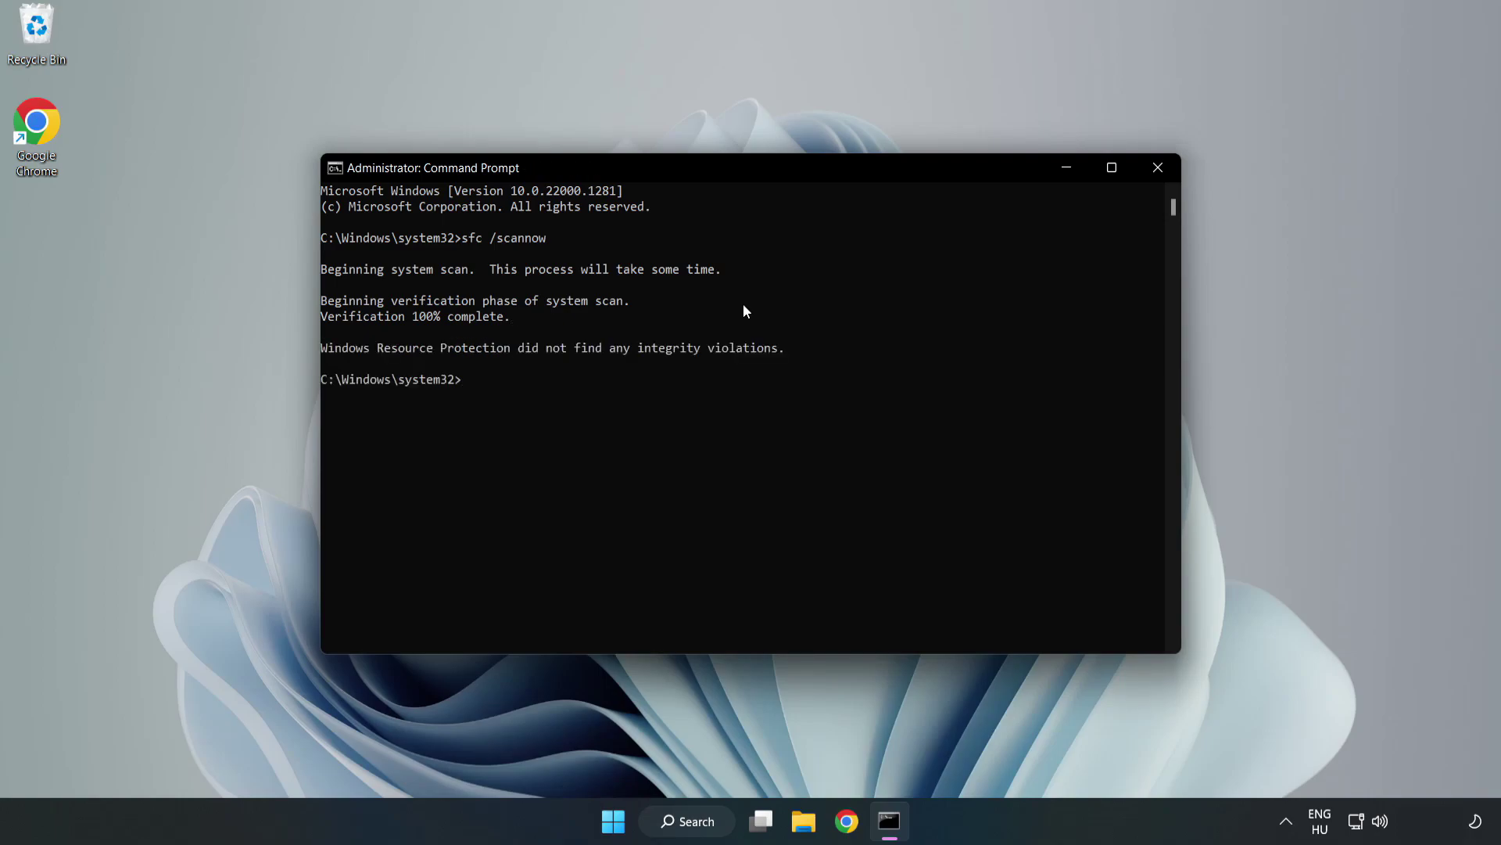
pyautogui.click(1157, 177)
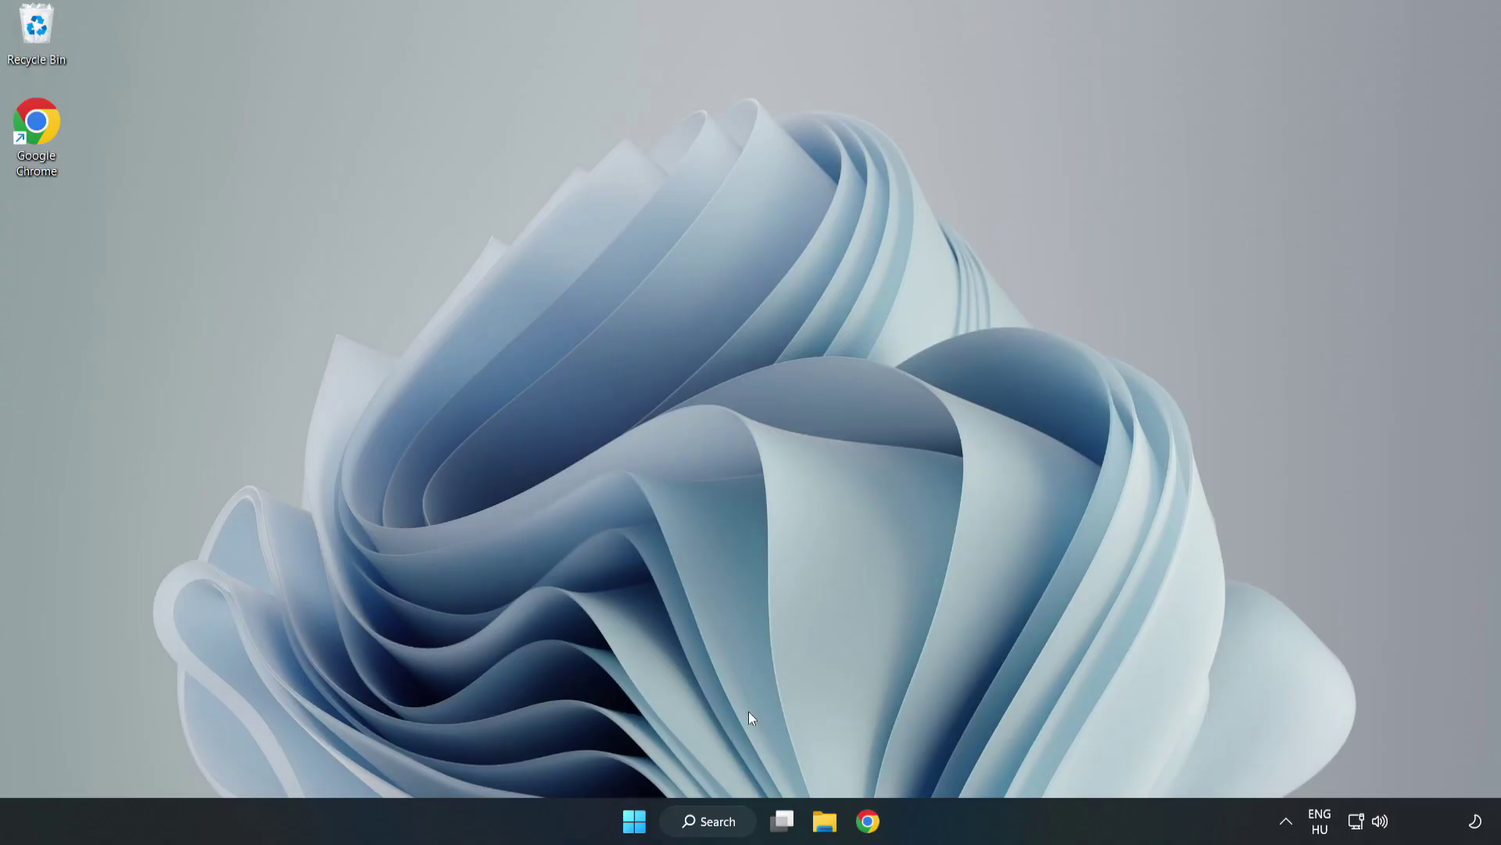
# Search for 'security' and launch the Windows Security best match
pyautogui.click(718, 826)
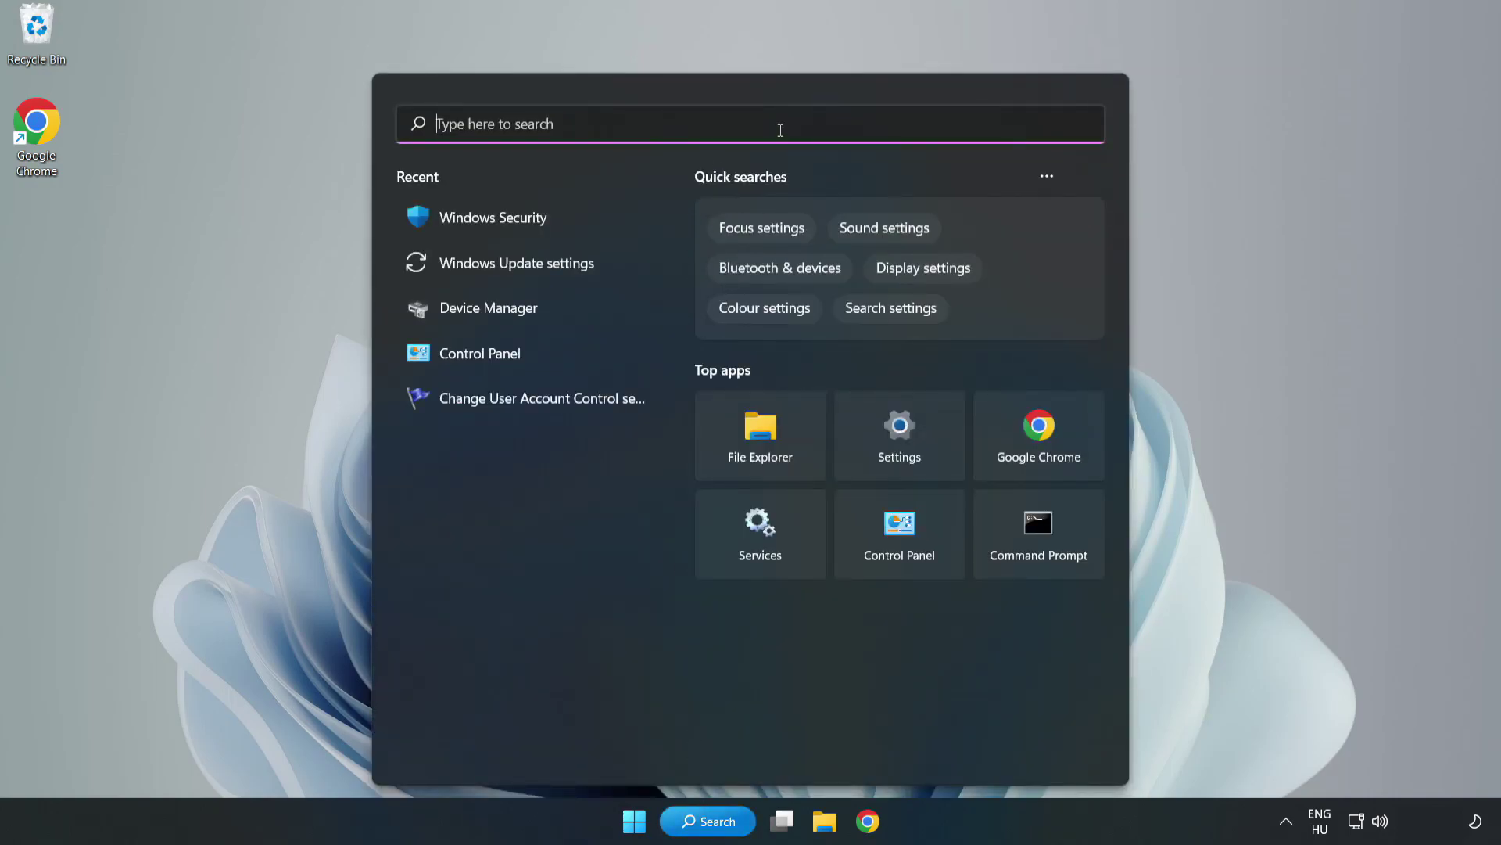
pyautogui.write('secu')
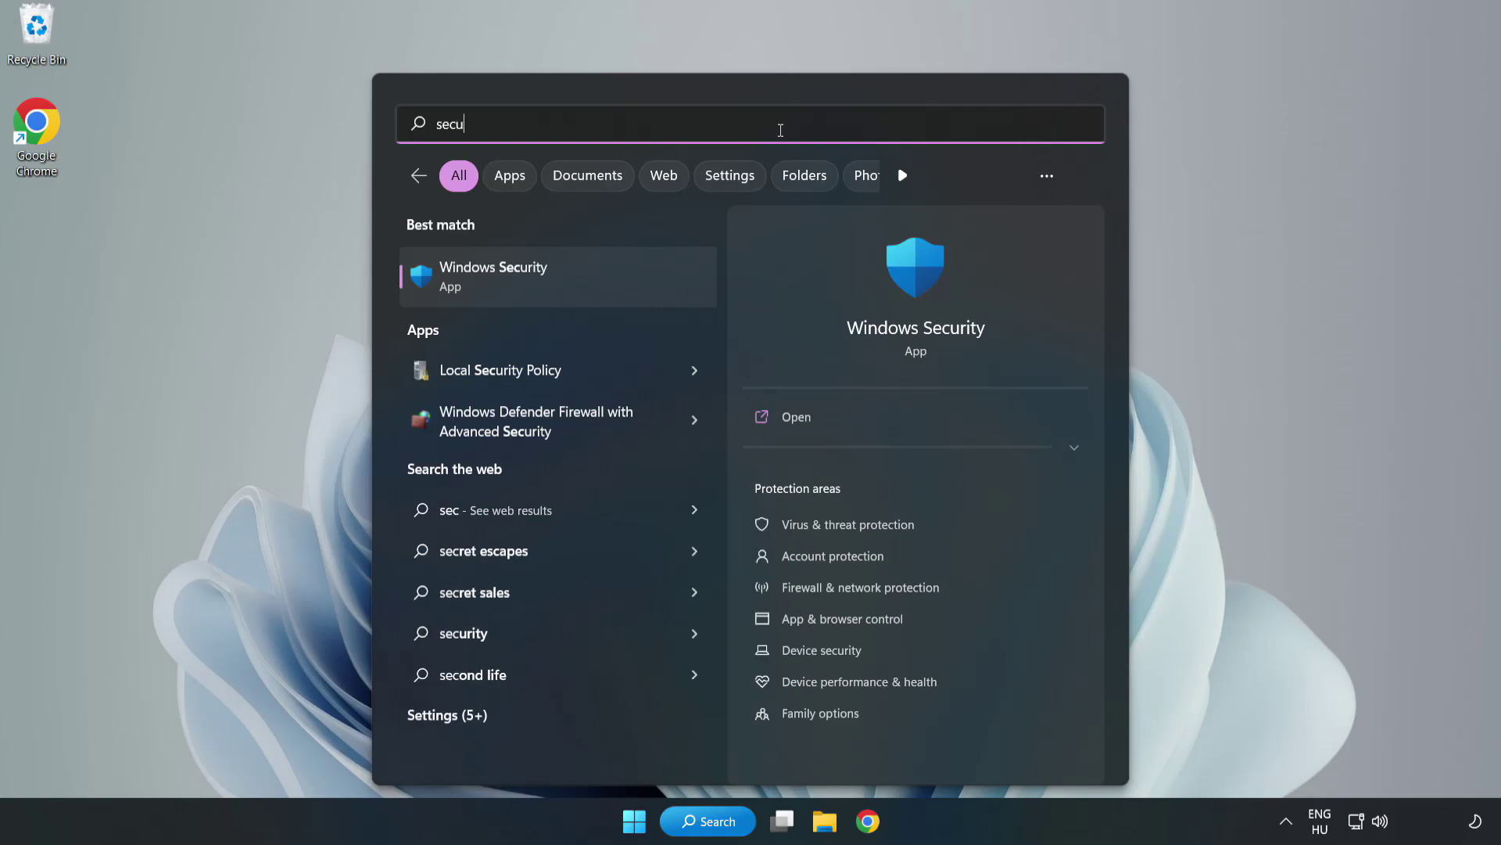
pyautogui.write('rity')
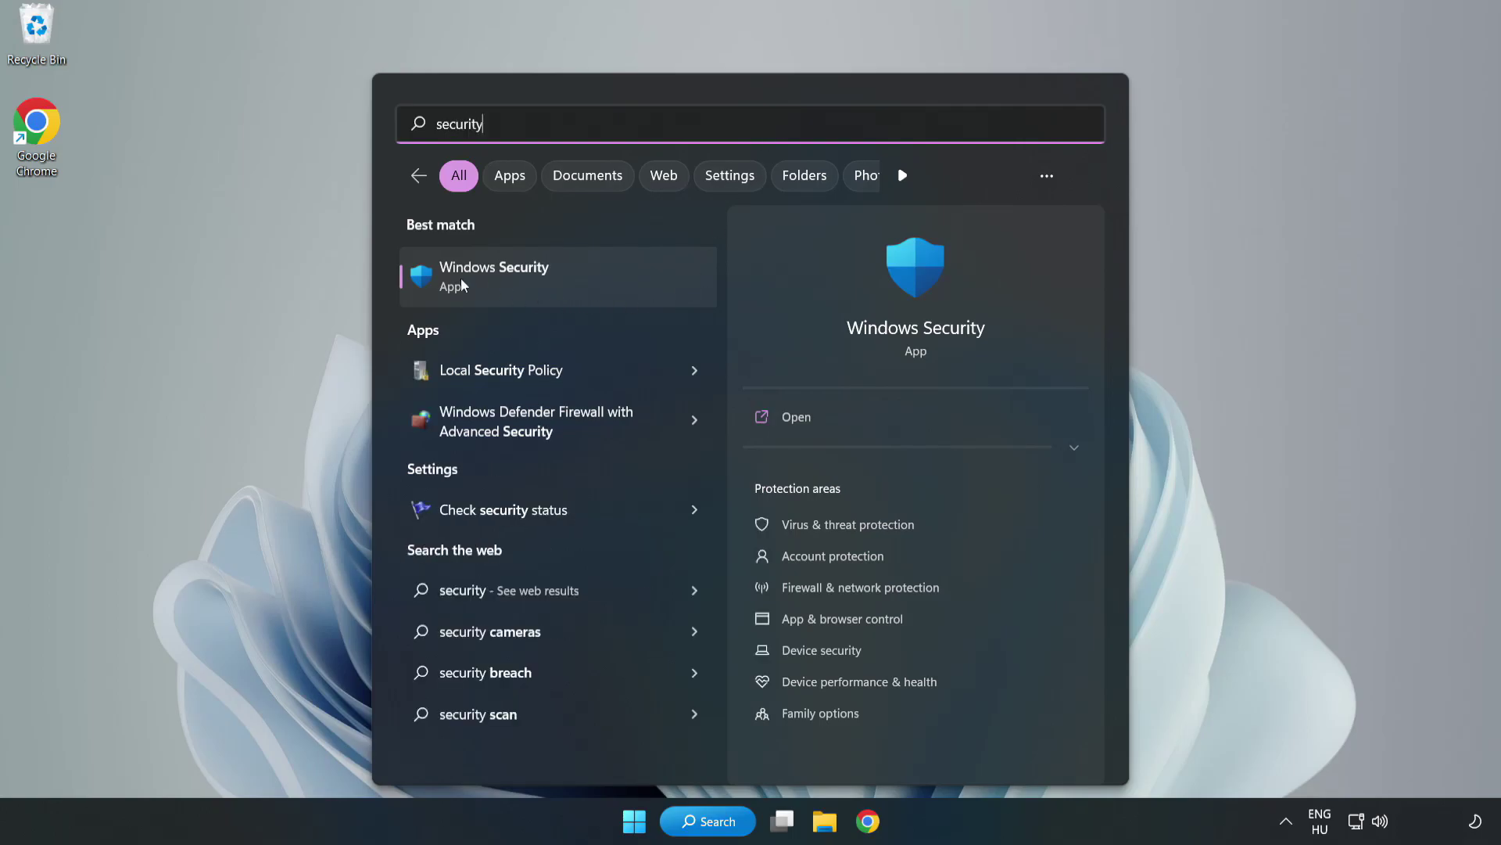
pyautogui.click(544, 291)
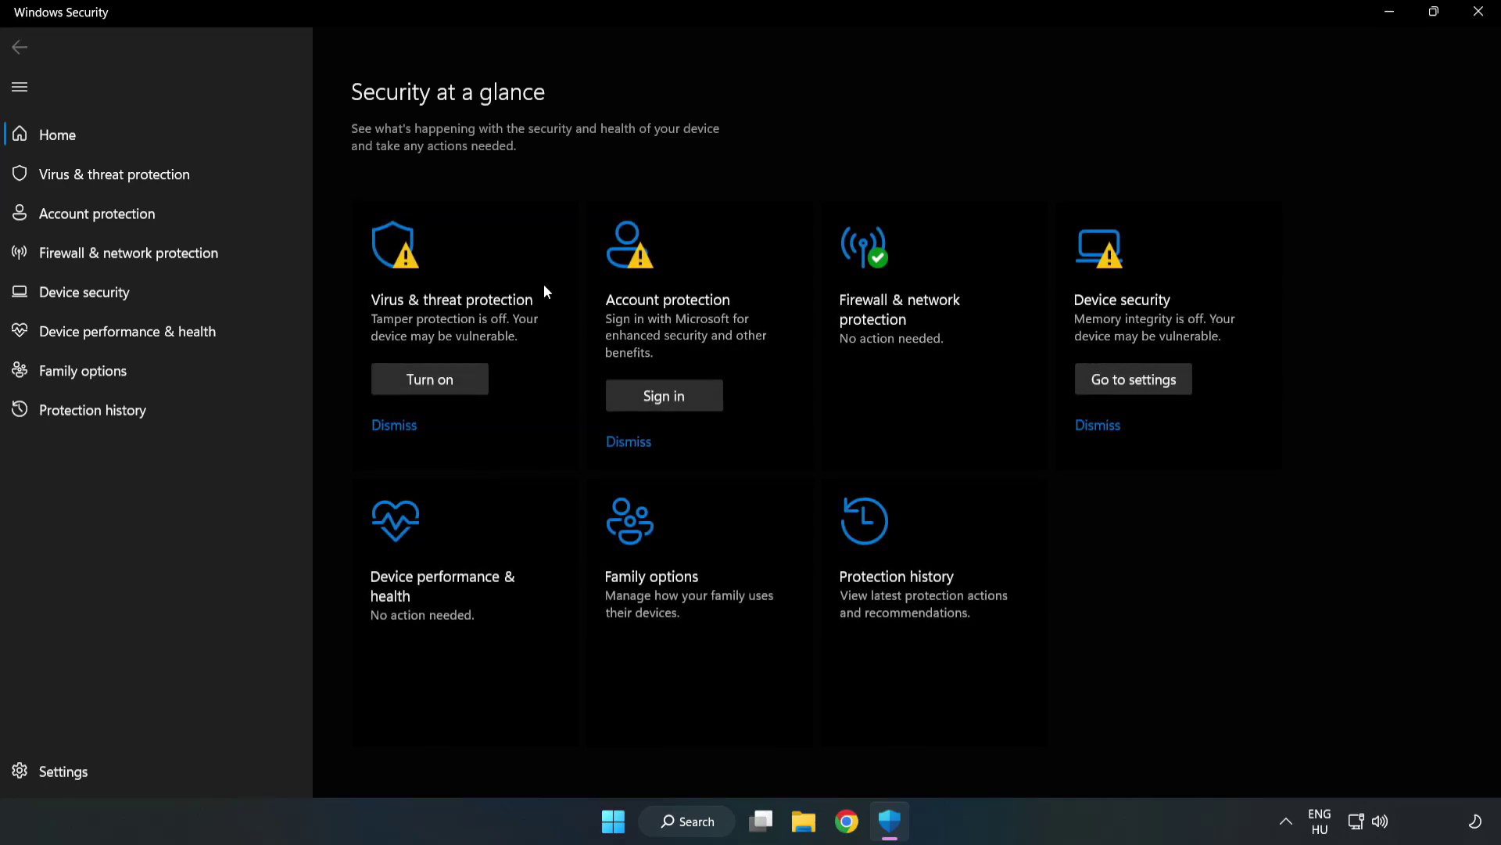
# Go to Virus & threat protection settings and open Add or remove exclusions, which is empty
pyautogui.click(97, 179)
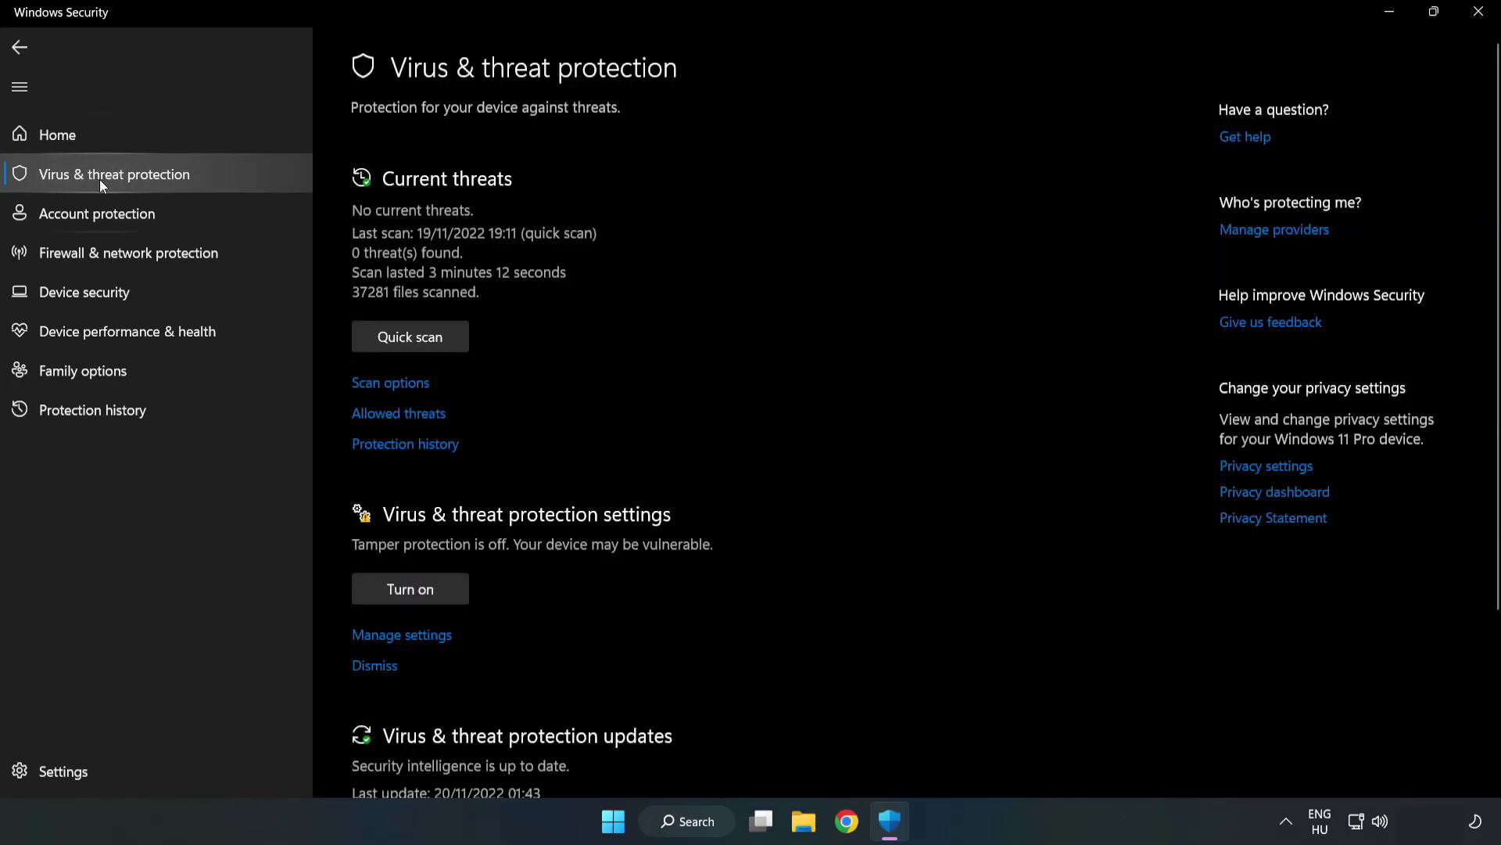
pyautogui.scroll(-3, 784, 308)
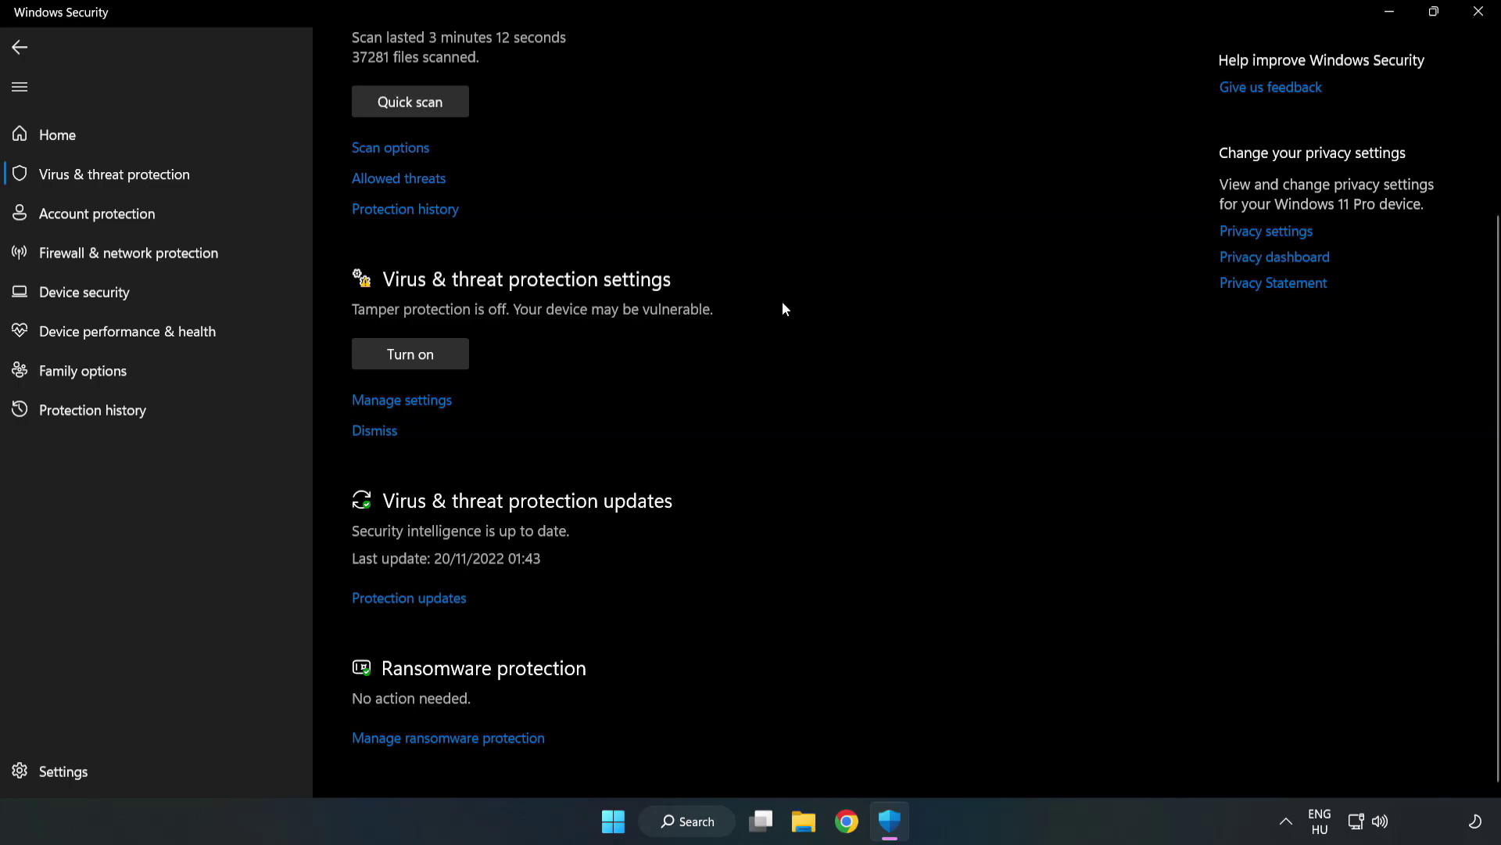
pyautogui.click(410, 402)
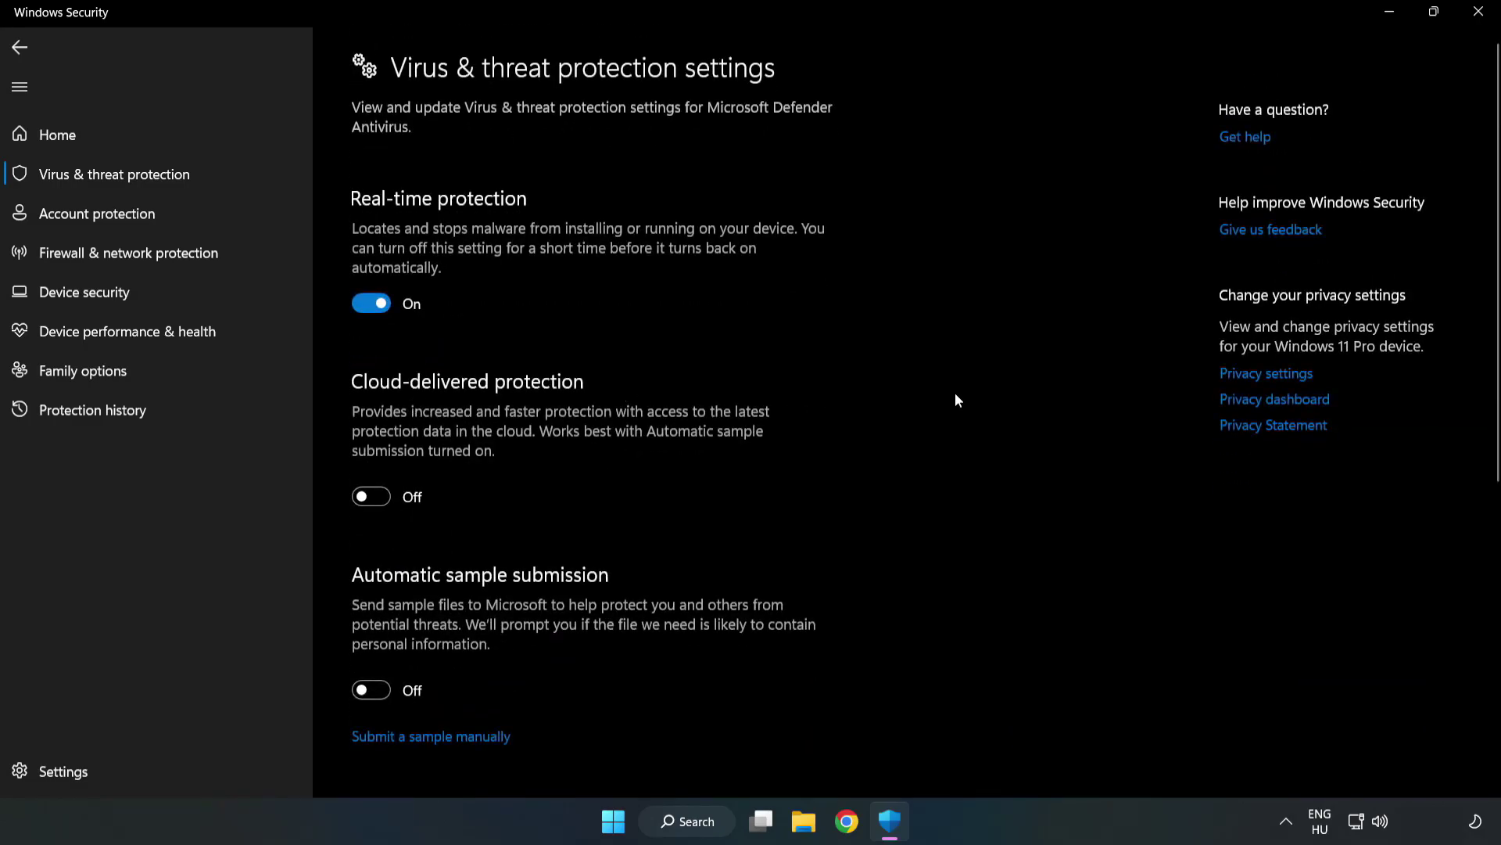
pyautogui.scroll(-6, 957, 399)
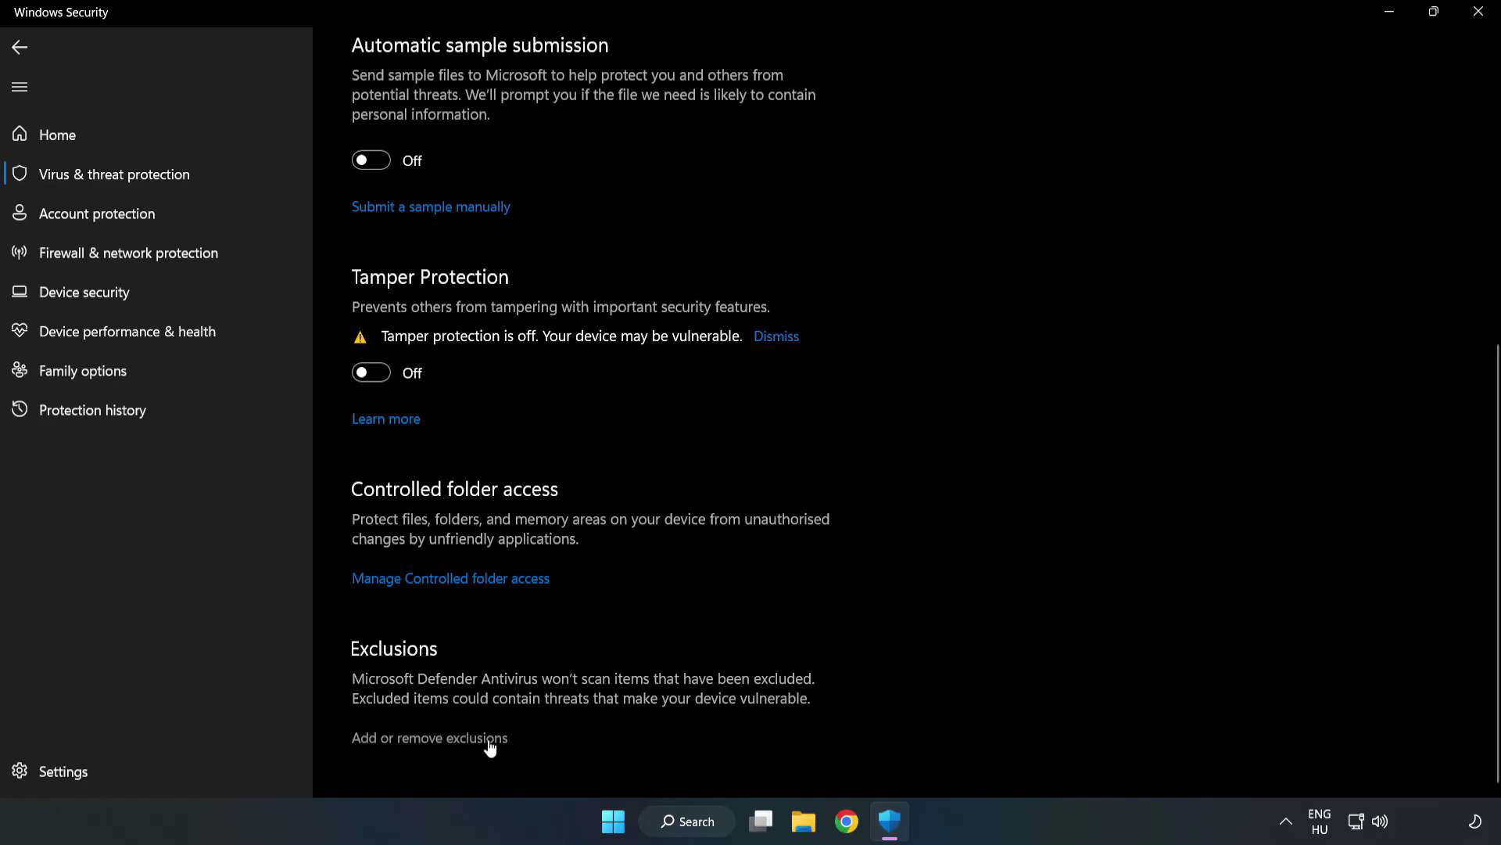
pyautogui.click(442, 739)
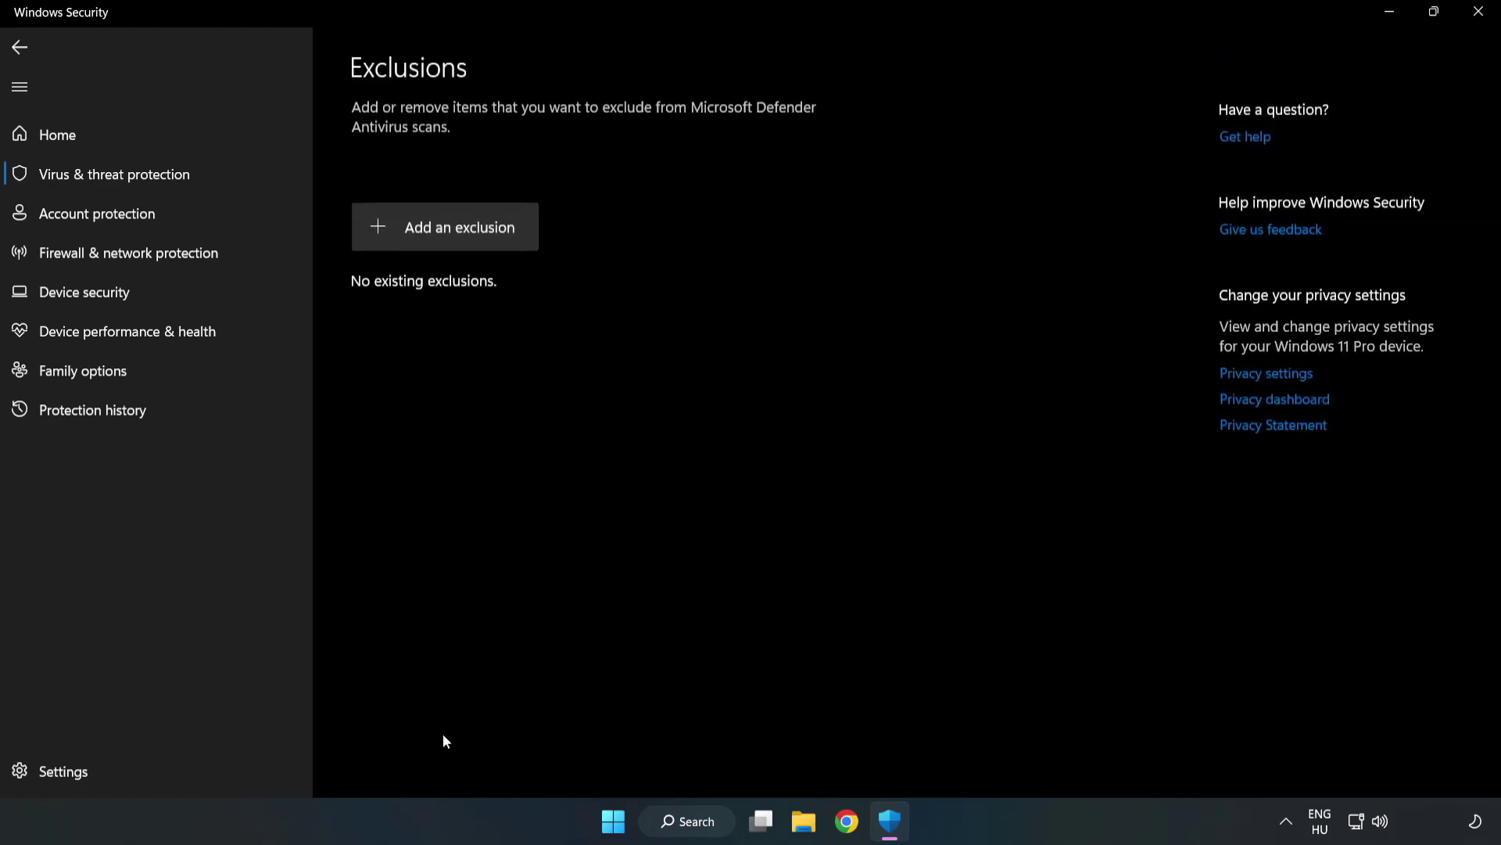
# Add the C:\Program Files (x86)\NOT WORKING APP shortcut as a file exclusion, listed as chrome.exe
pyautogui.click(459, 238)
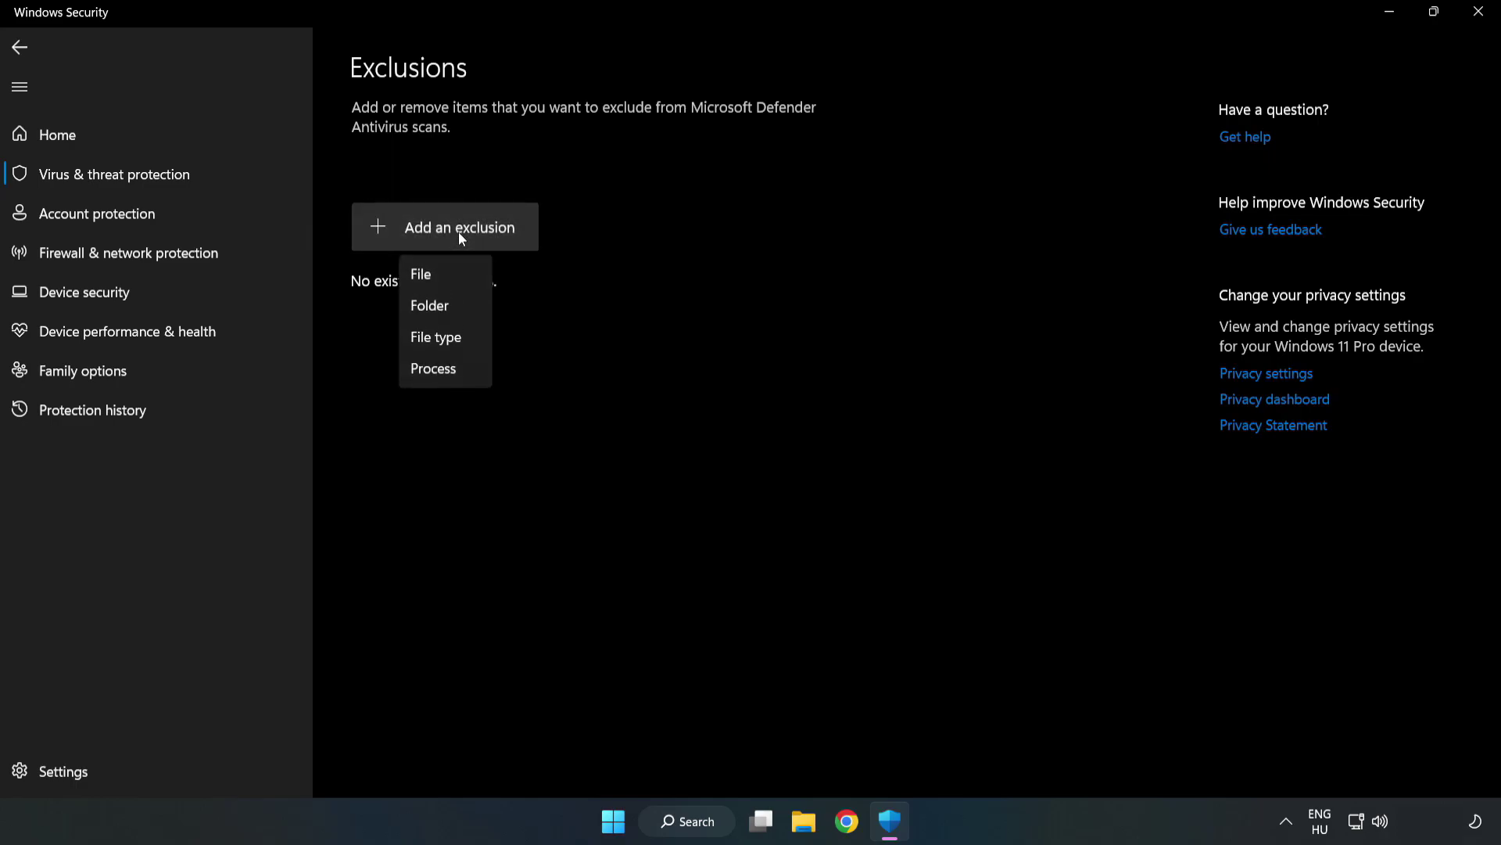
pyautogui.click(428, 277)
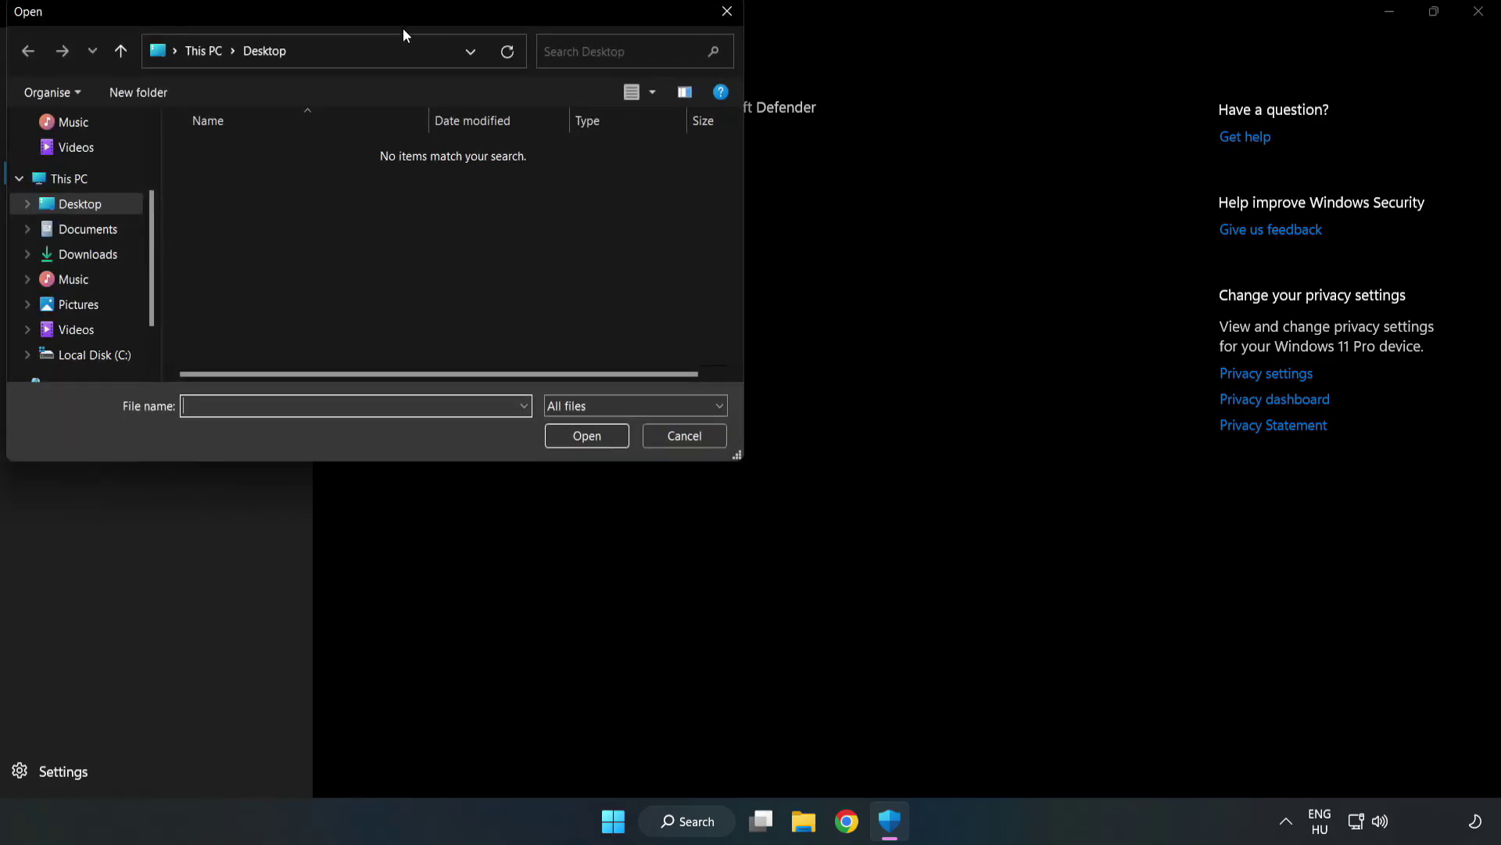
pyautogui.moveTo(403, 31); pyautogui.dragTo(692, 172)
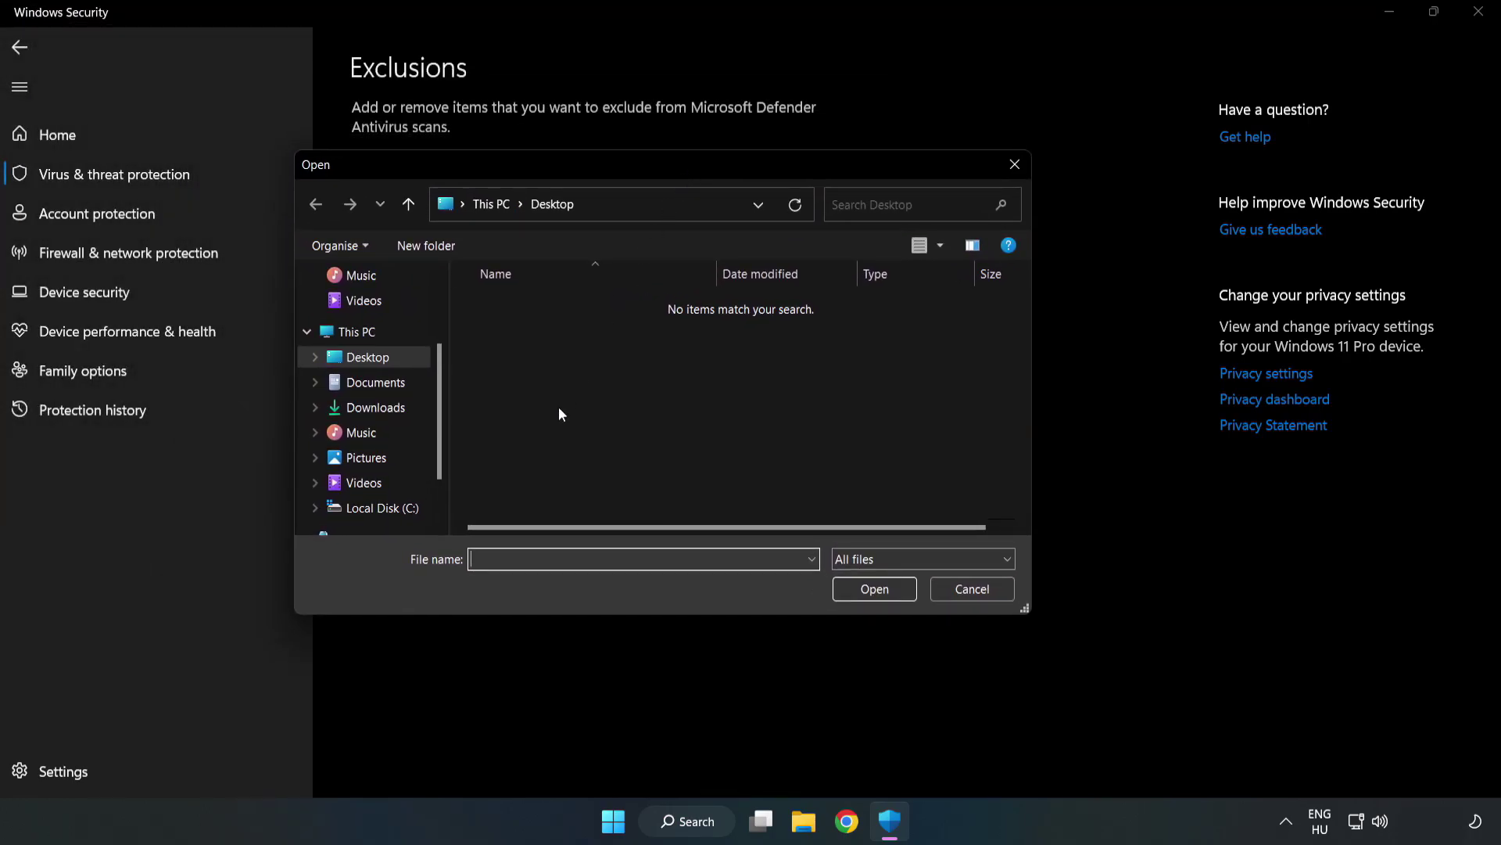
pyautogui.click(382, 509)
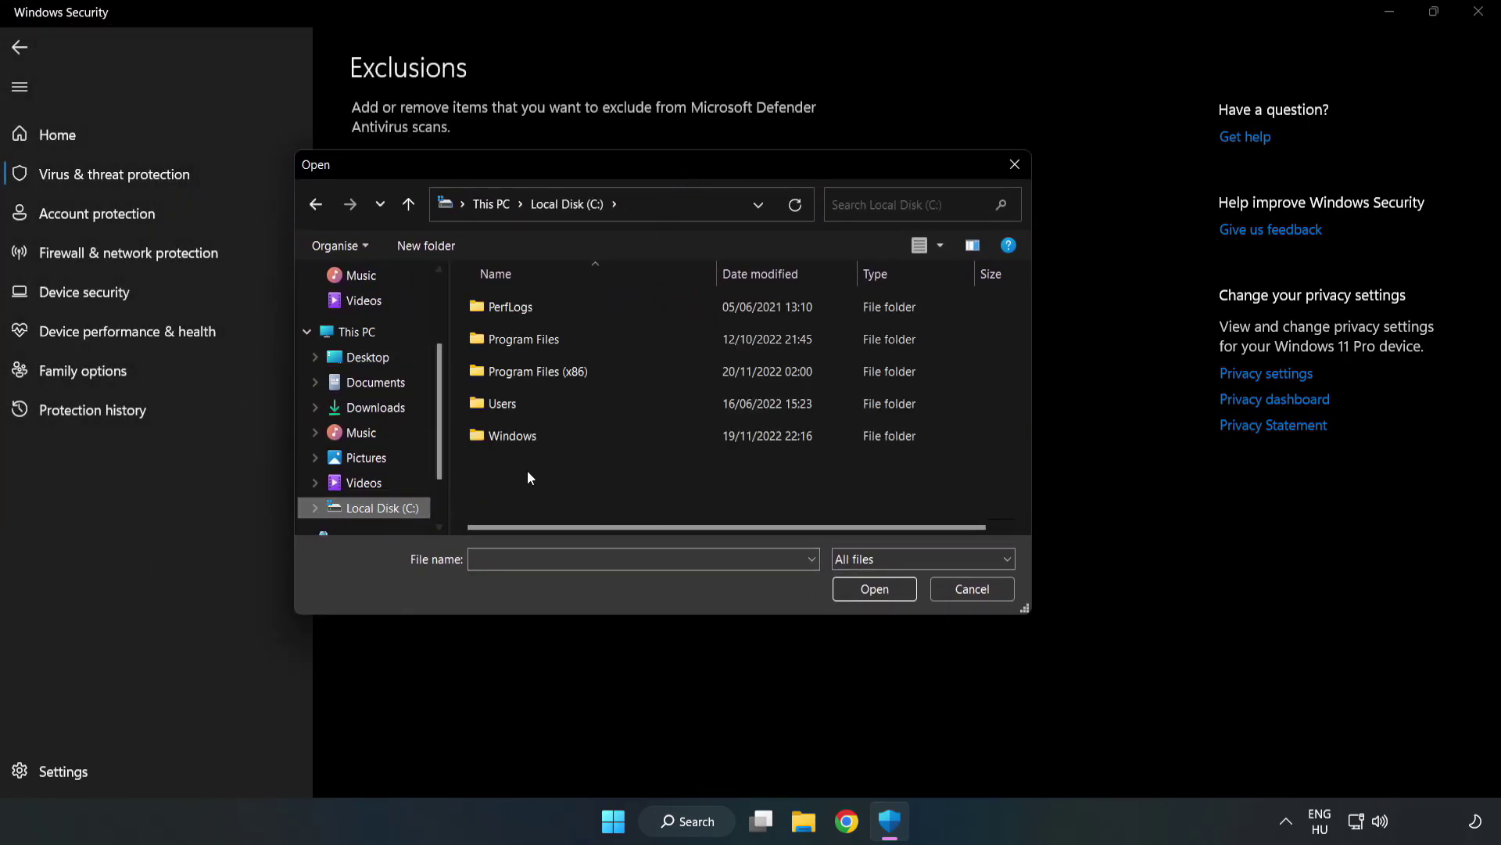
pyautogui.doubleClick(590, 373)
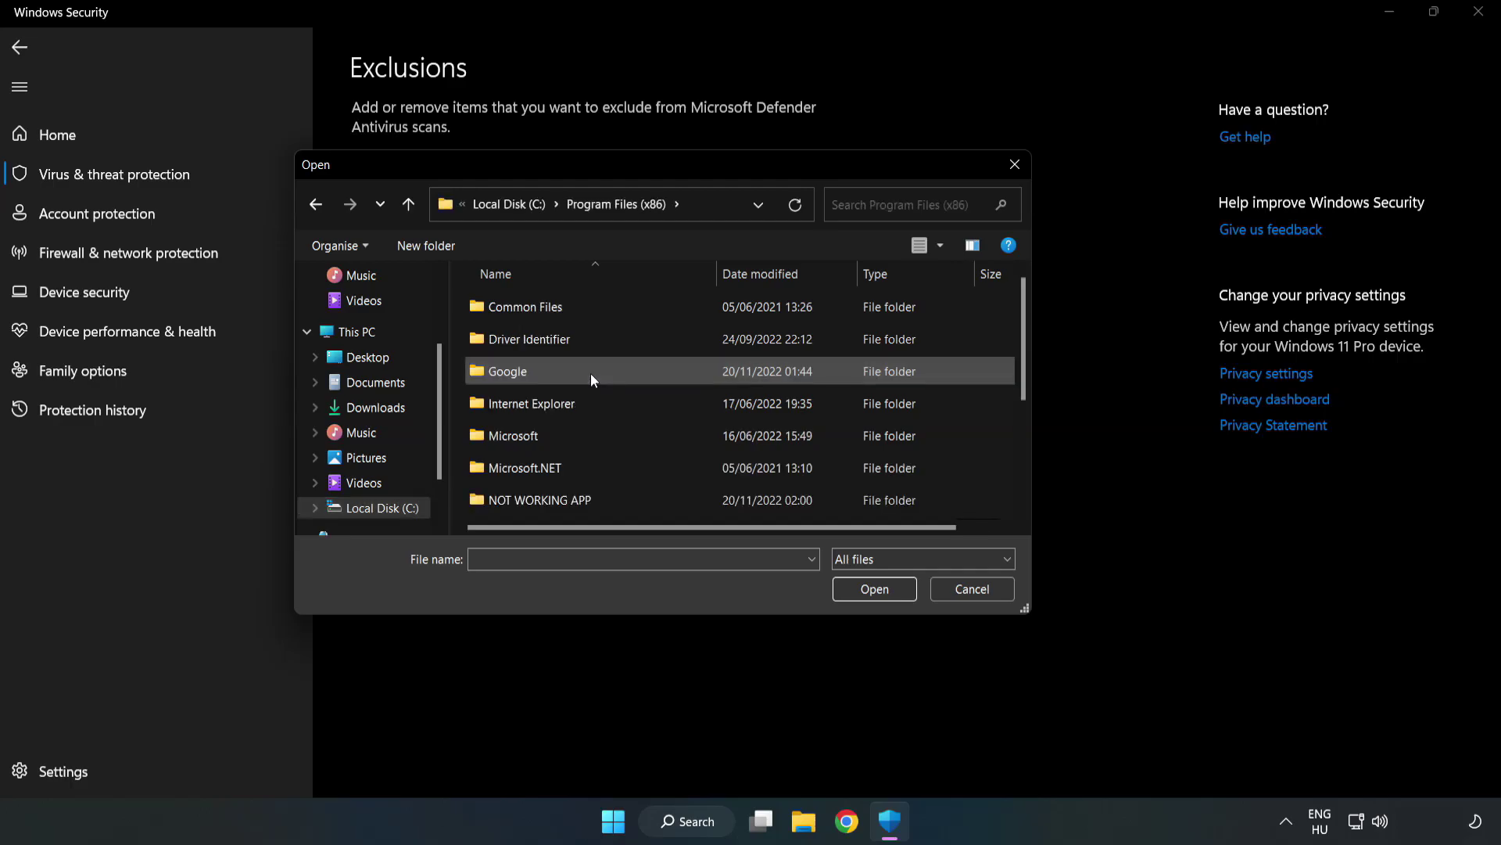
pyautogui.doubleClick(591, 500)
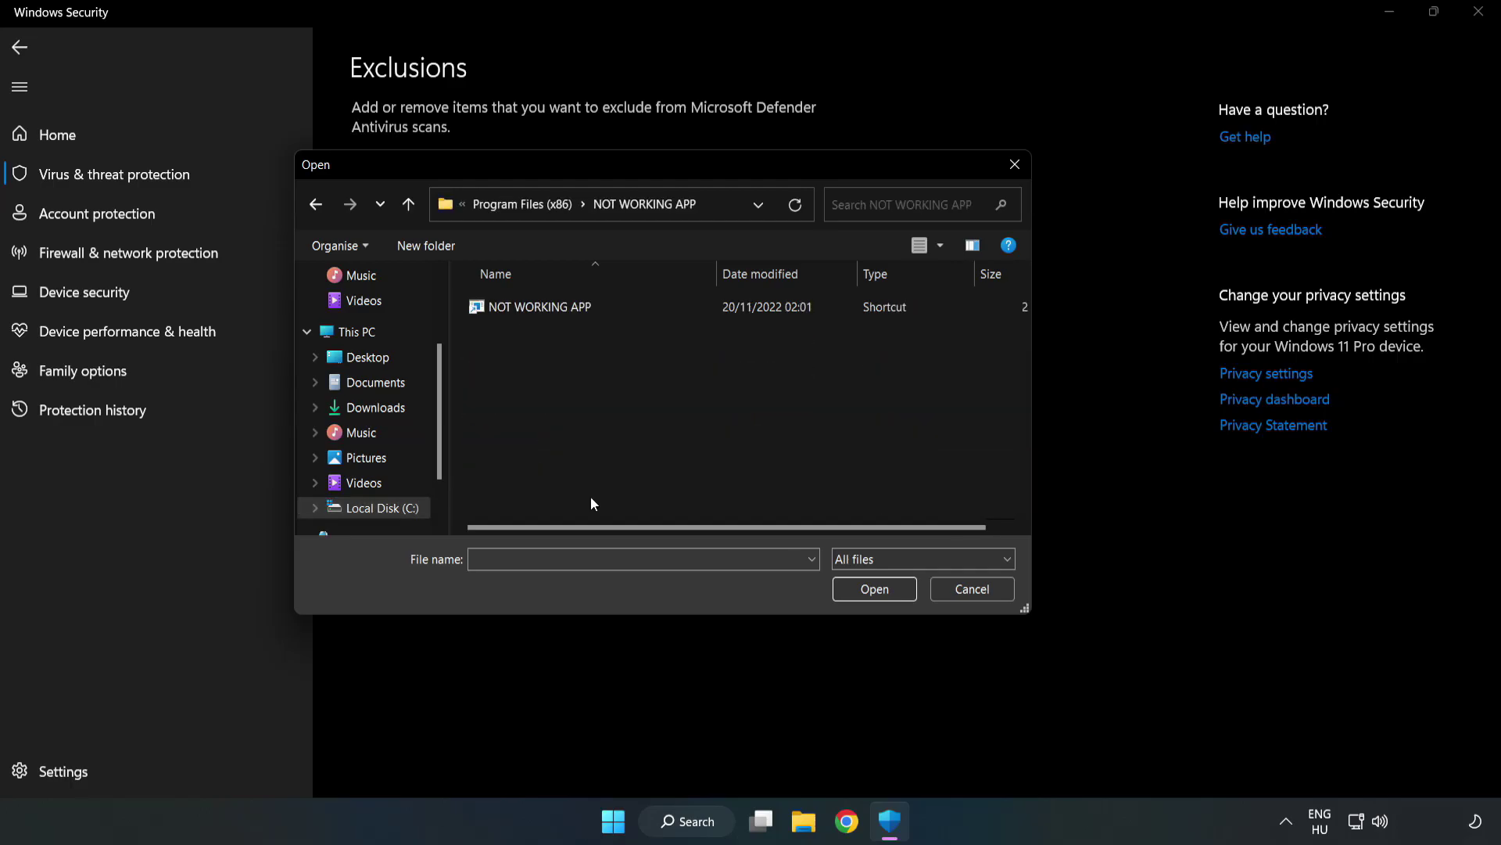
pyautogui.click(530, 306)
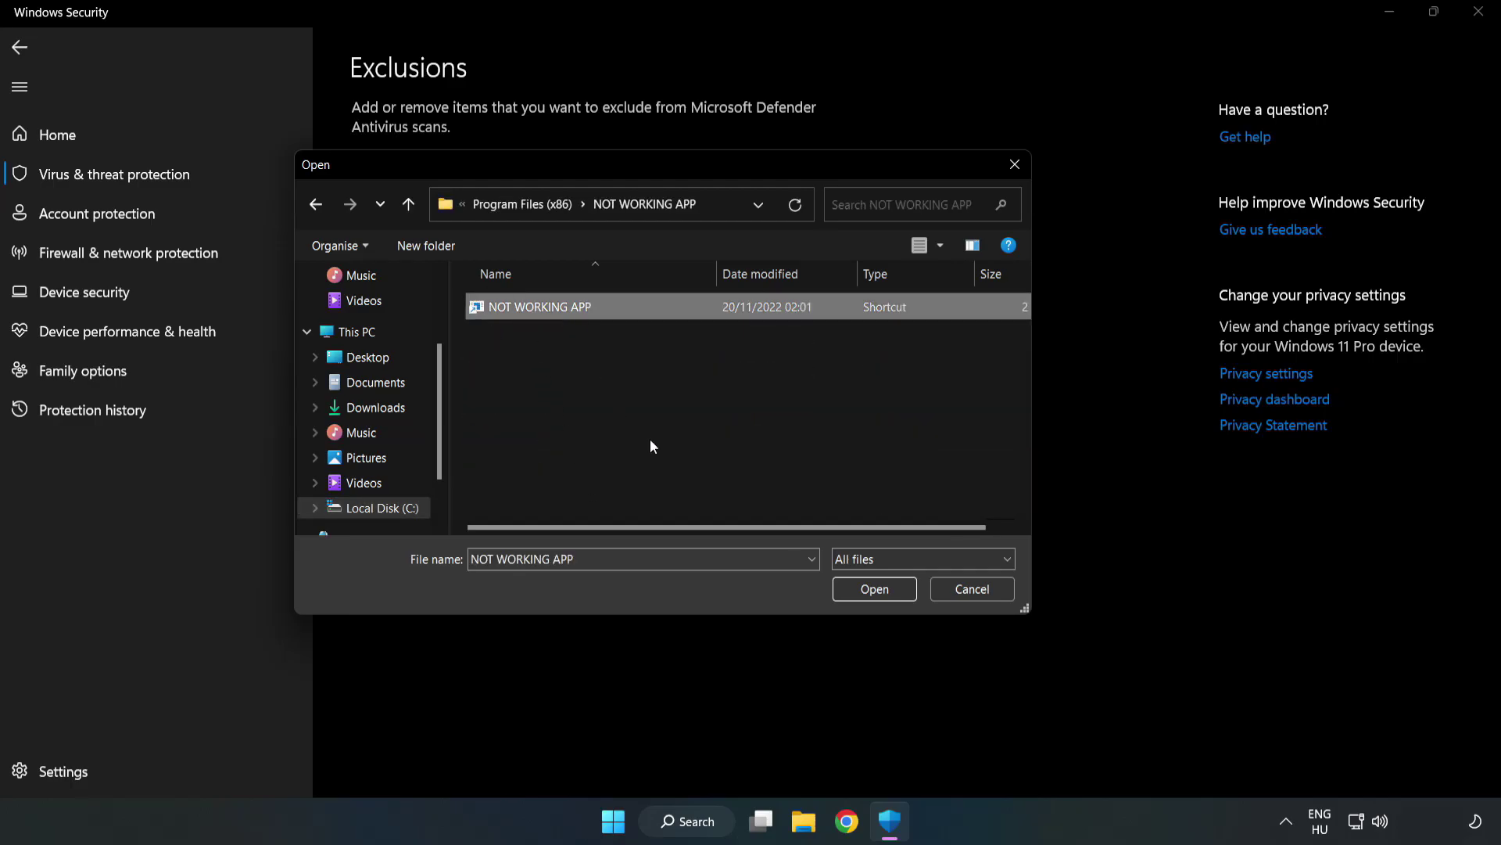
pyautogui.click(874, 589)
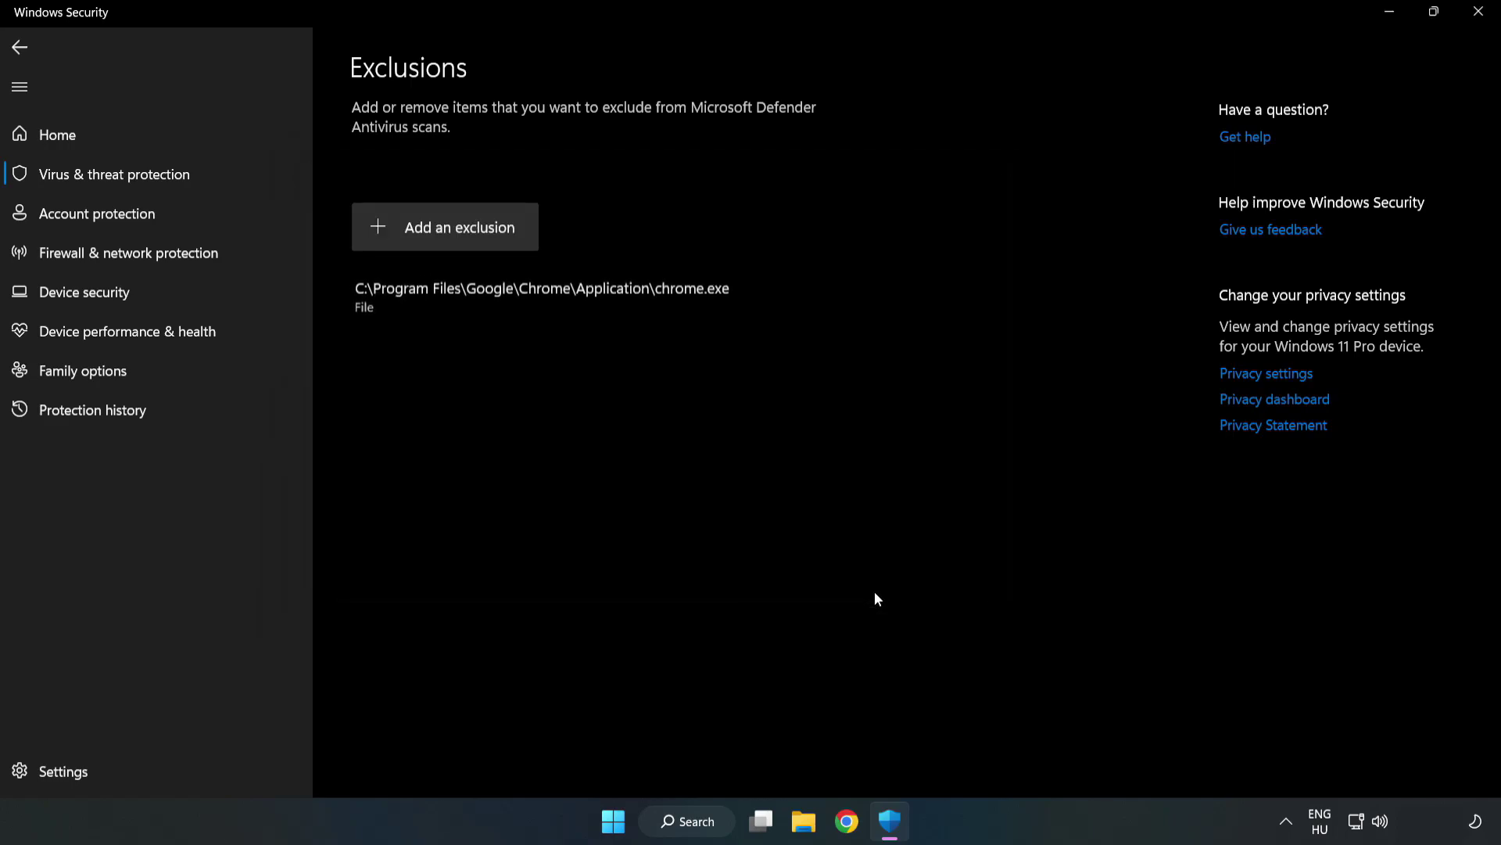
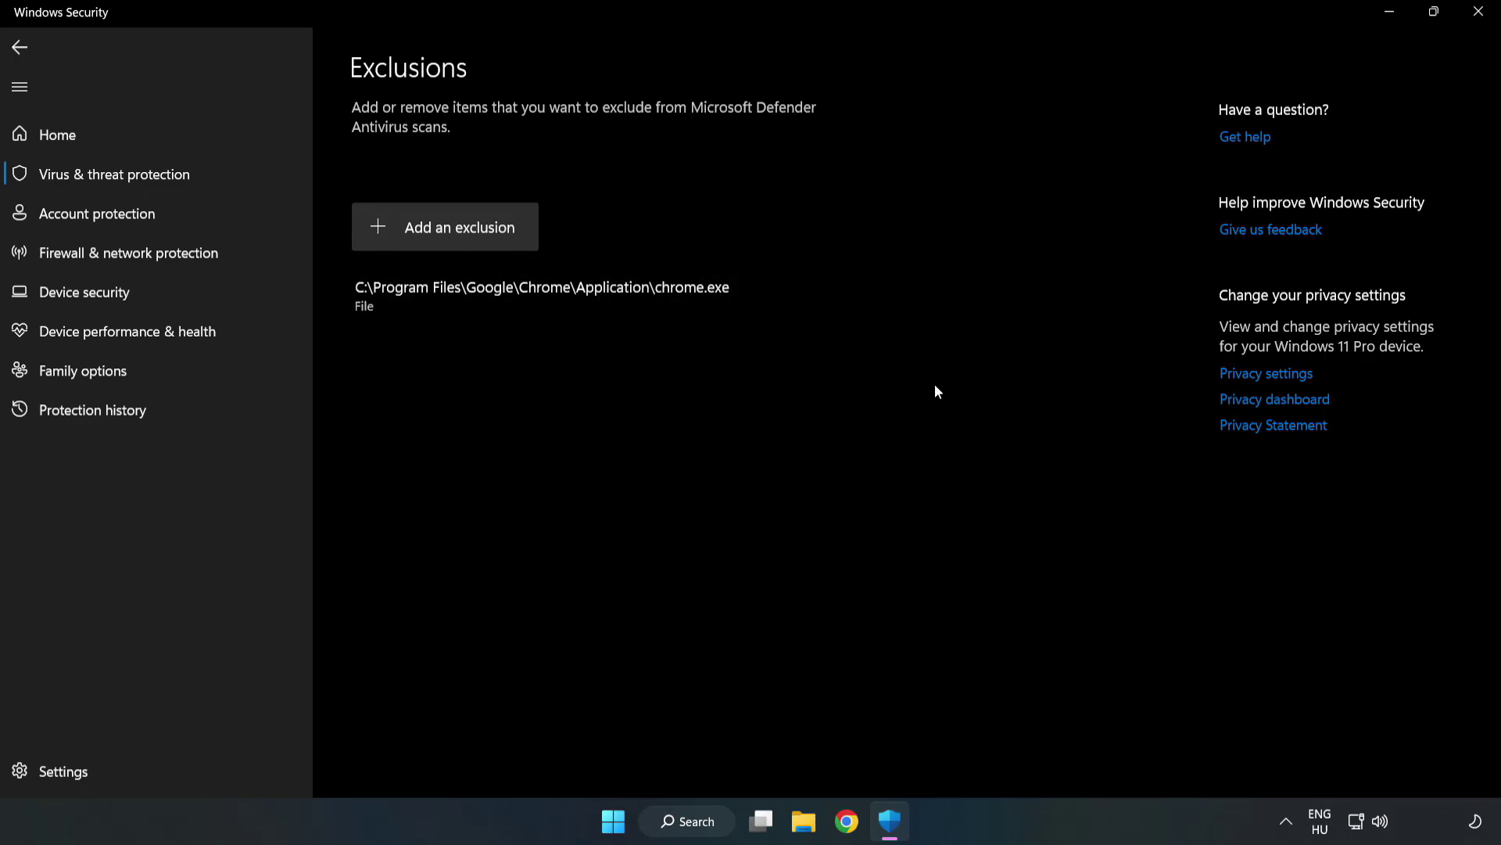
# Close Windows Security and show the Start menu's Sleep, Shut down and Restart options
pyautogui.click(1478, 20)
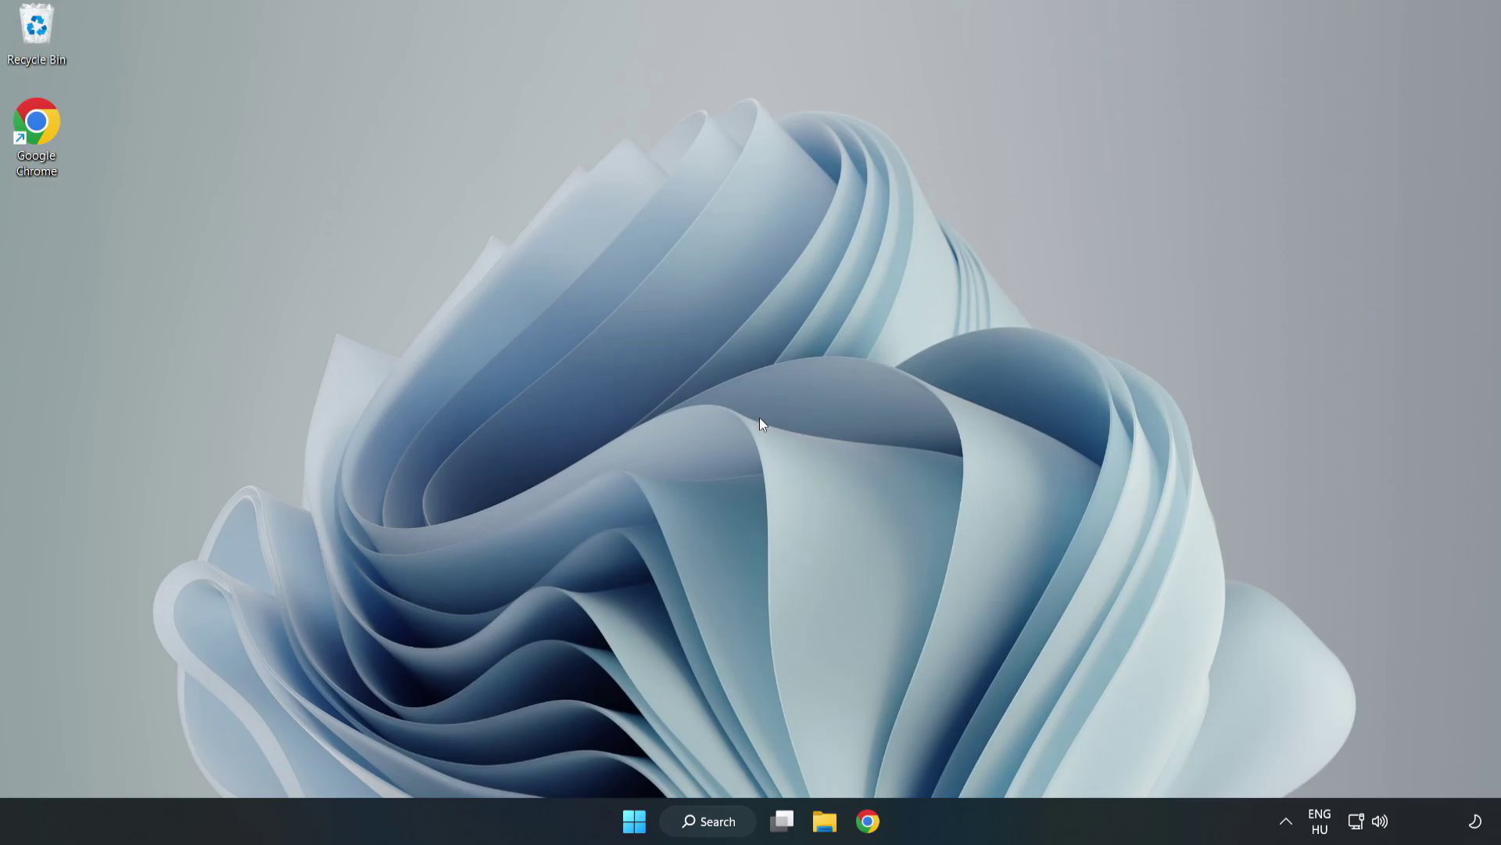
pyautogui.click(634, 821)
pyautogui.click(993, 753)
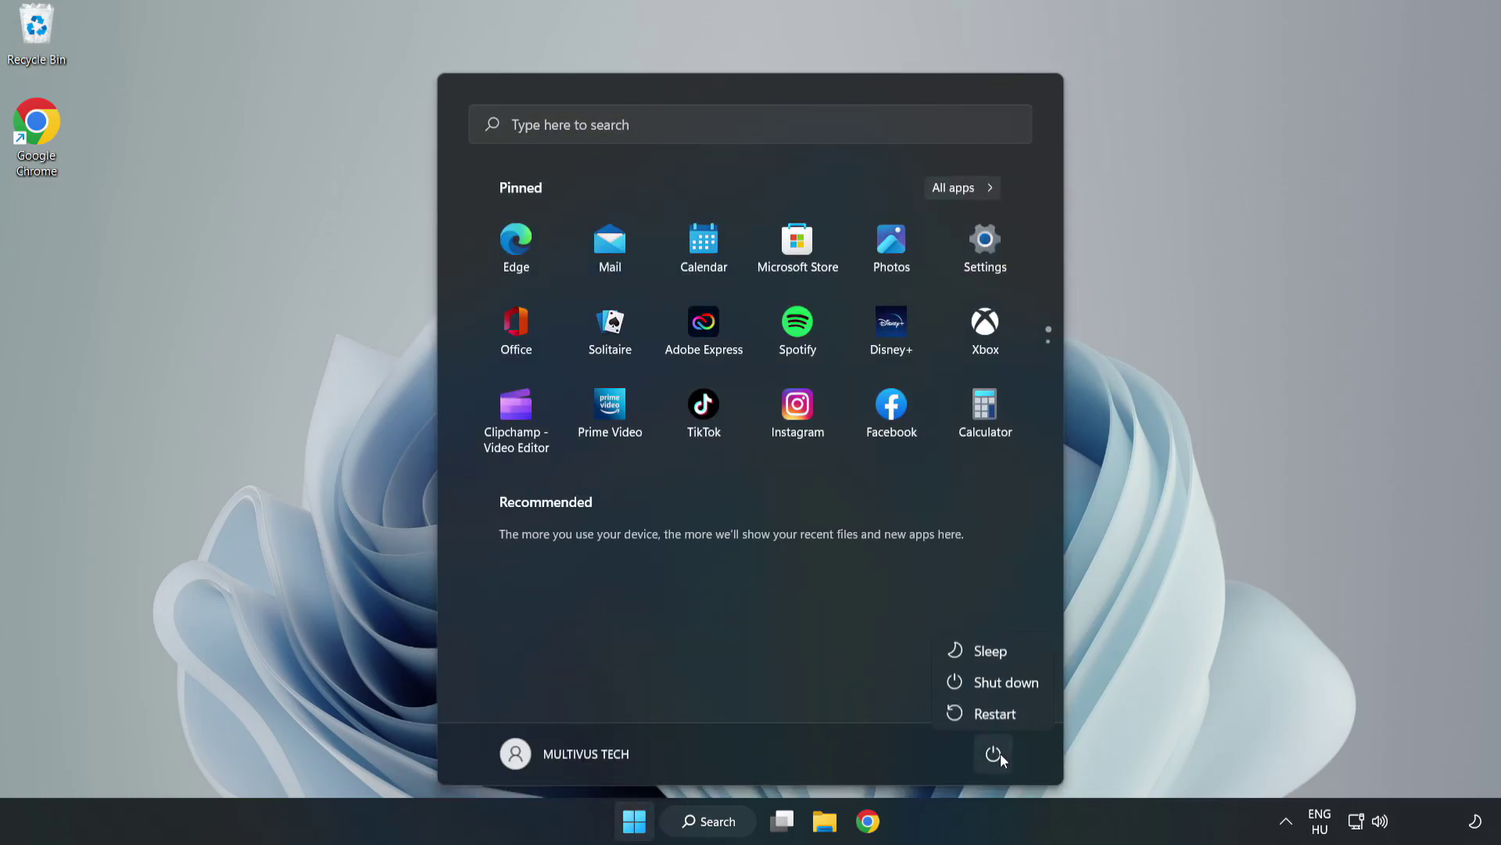